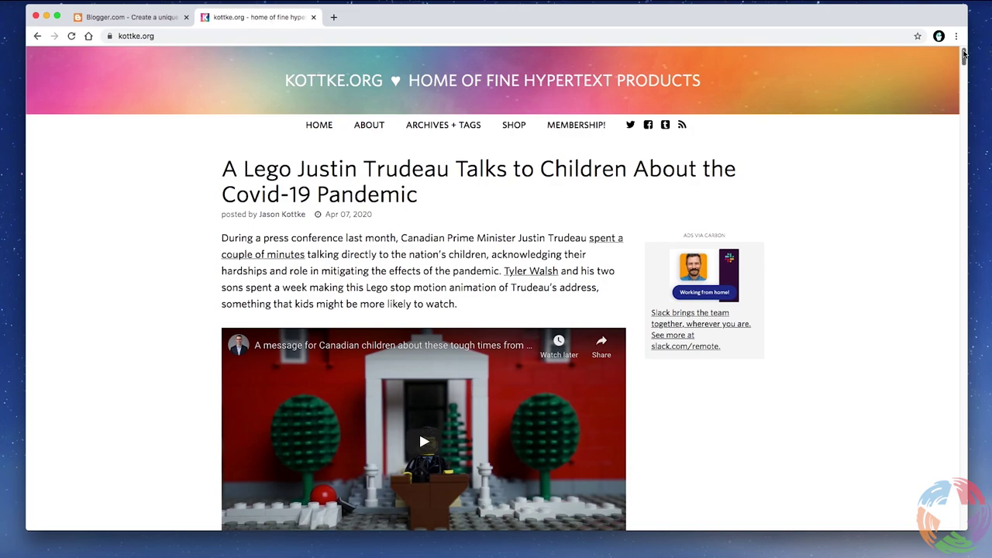
# - Scroll through the rest of the kottke.org post, then return to the Blogger landing tab
pyautogui.moveTo(964, 53); pyautogui.dragTo(964, 56)
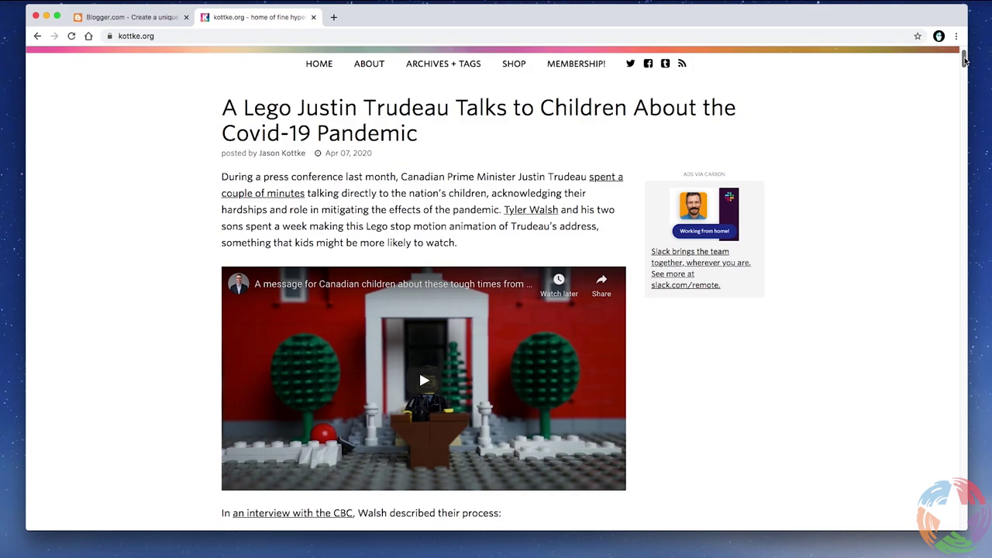
pyautogui.moveTo(965, 60); pyautogui.dragTo(974, 110)
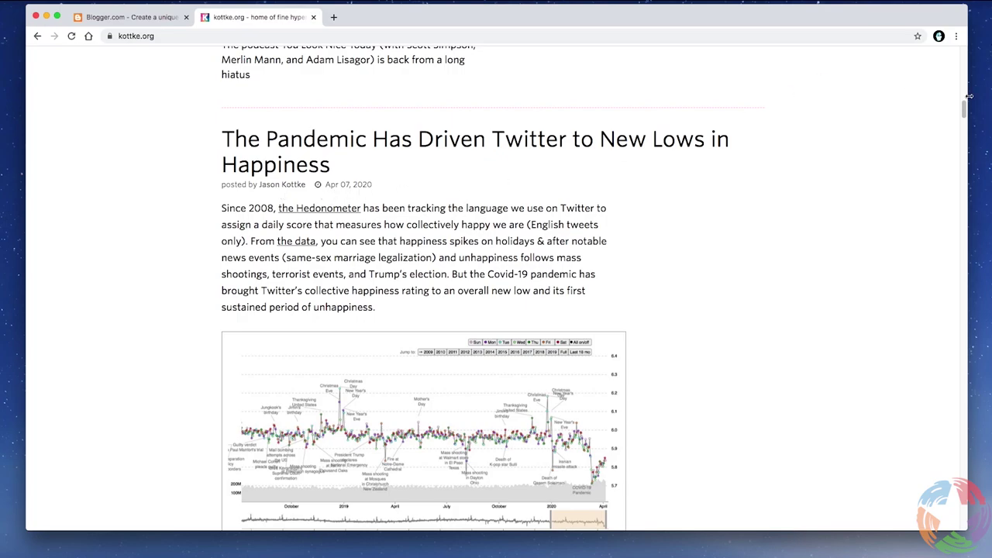
pyautogui.moveTo(964, 112); pyautogui.dragTo(965, 132)
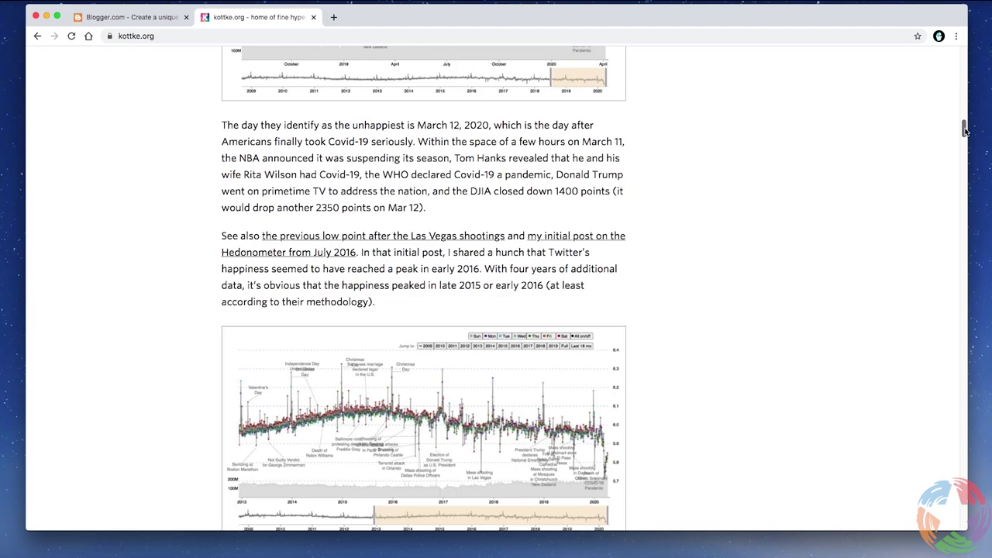
pyautogui.click(106, 17)
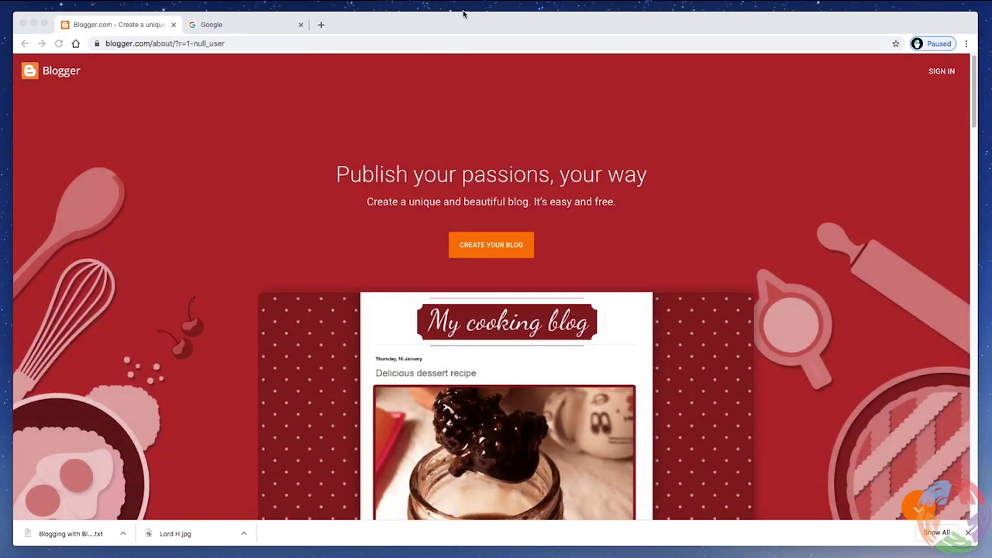
# - Switch to the Google search tab and bring up the Google account sign-in page
pyautogui.click(261, 24)
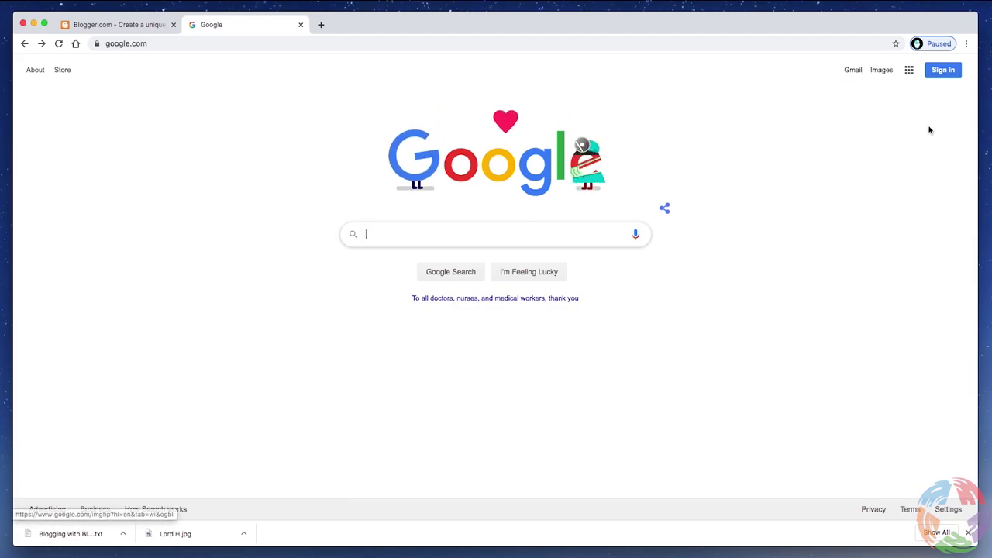
pyautogui.click(940, 72)
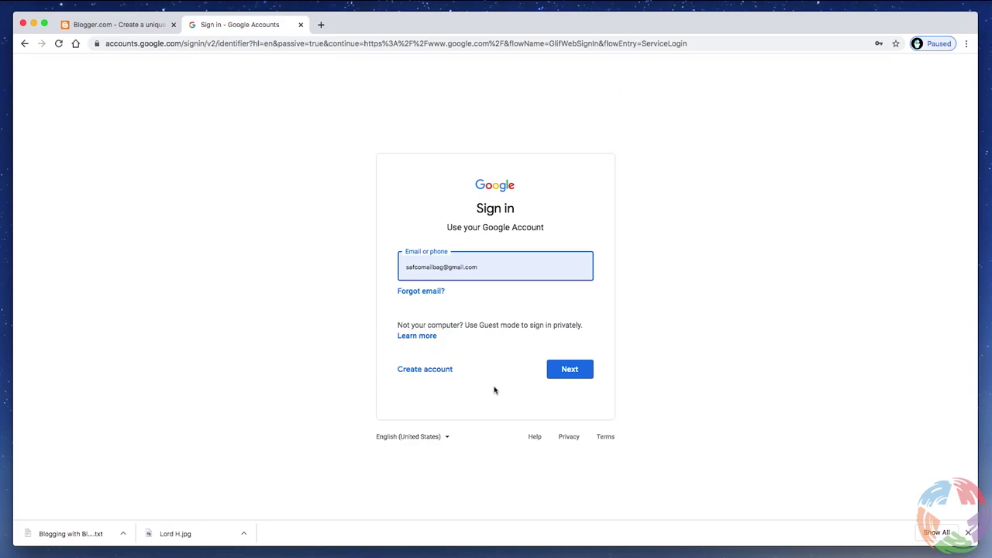
# - Choose Create account > For myself to start a personal Google account
pyautogui.click(434, 371)
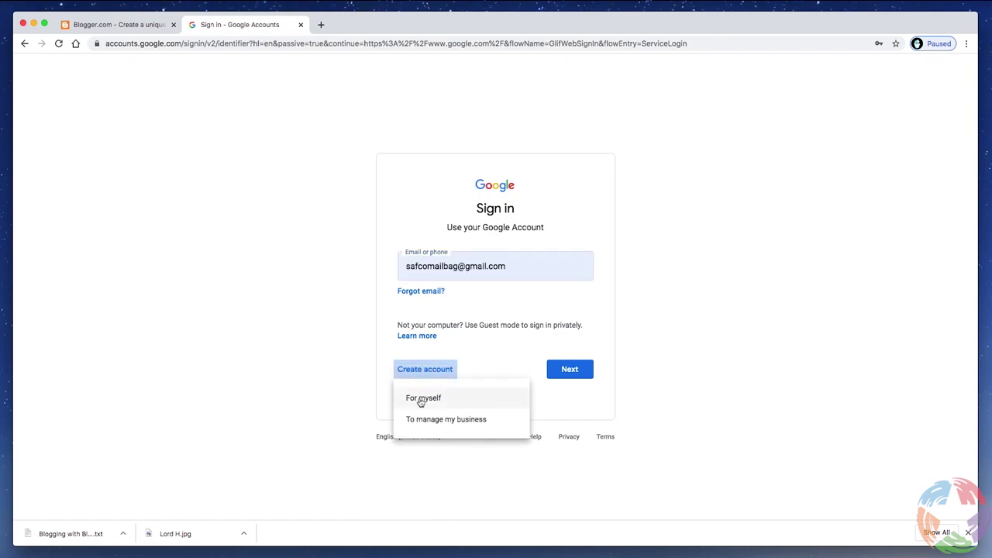
pyautogui.click(421, 401)
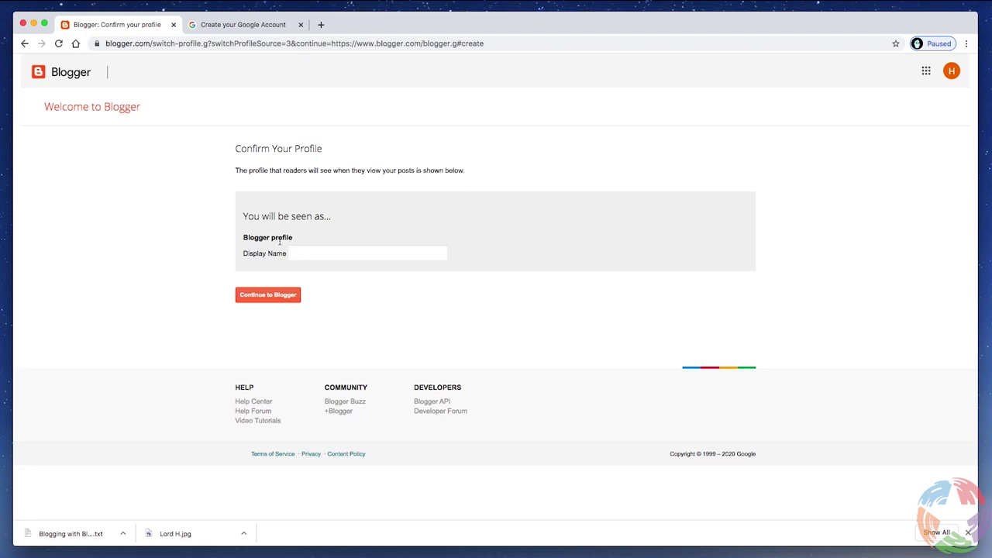
# - Set the Blogger profile display name to 'Bob' and continue to Blogger
pyautogui.click(312, 253)
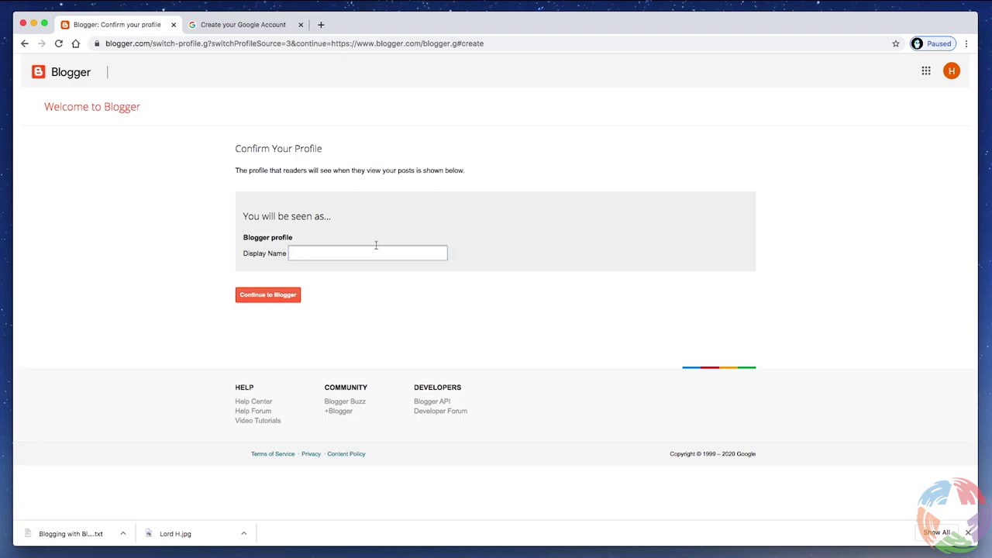
pyautogui.write('Bob')
pyautogui.click(279, 297)
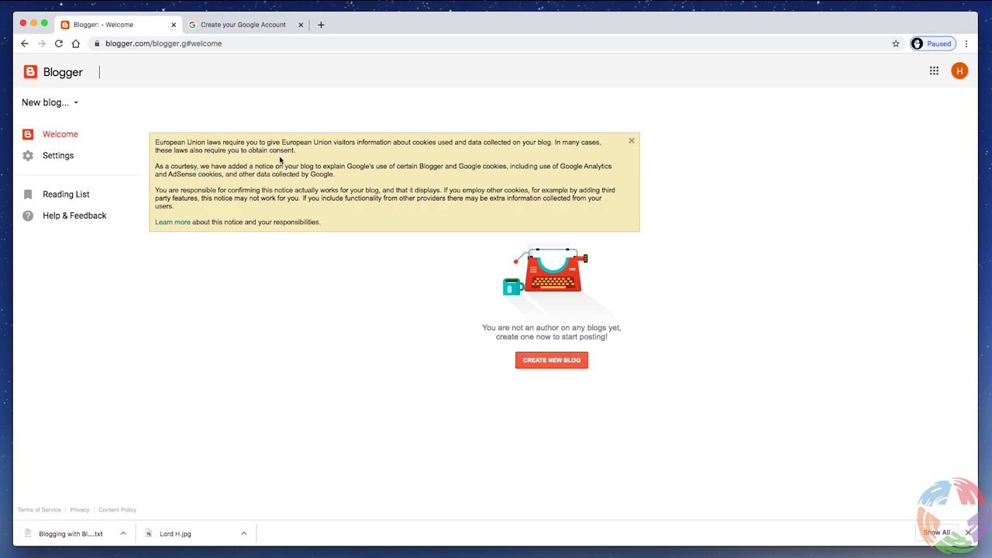
# - Start a new blog titled 'Bob's Skateboarding Page', correcting the title typo
pyautogui.click(545, 364)
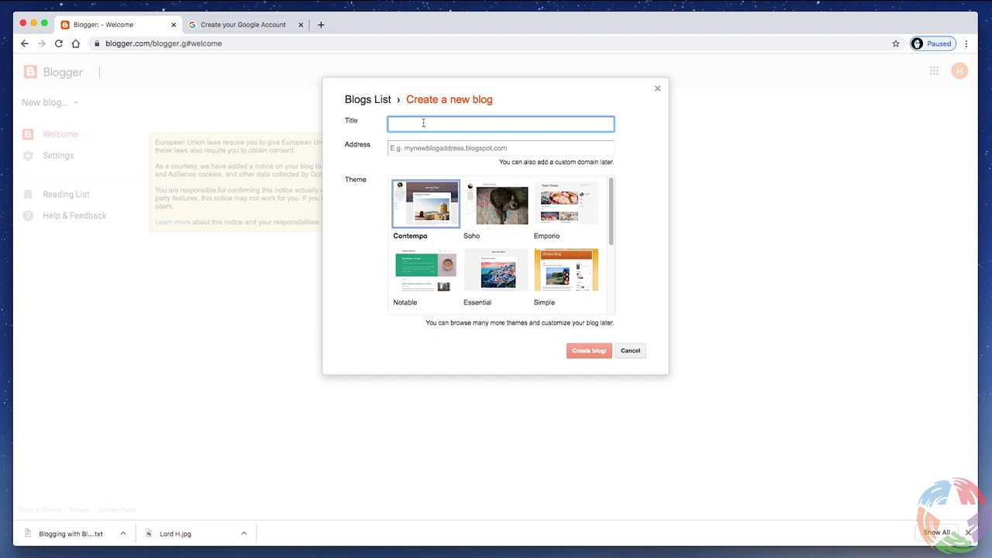
pyautogui.write('Bobs')
pyautogui.press('BackSpace')
pyautogui.press('BackSpace')
pyautogui.write("'s Skateboarding Page")
pyautogui.click(407, 147)
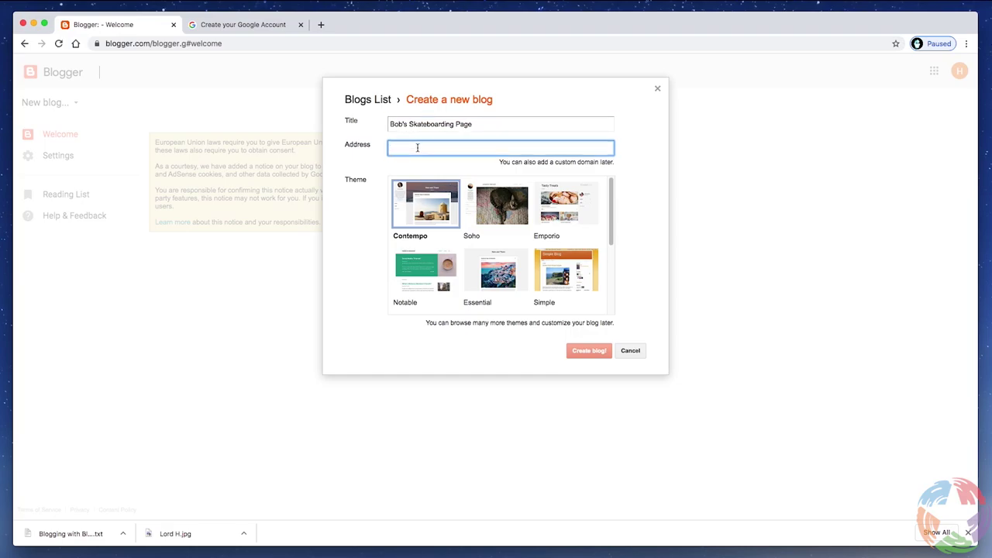
# - Give the blog the address bobsskateboarding.blogspot.com and pick the Simple theme
pyautogui.write('bobsskateboarding')
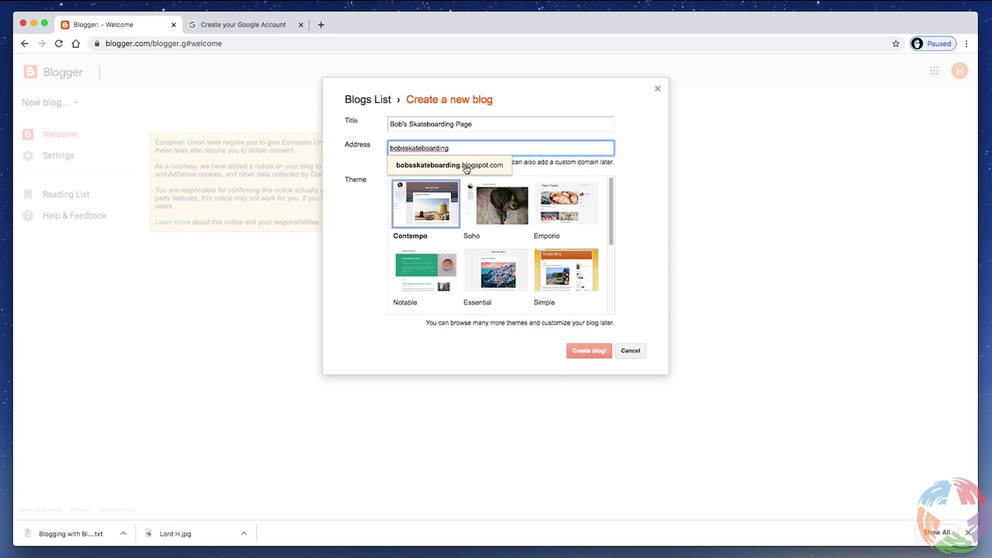
pyautogui.click(340, 156)
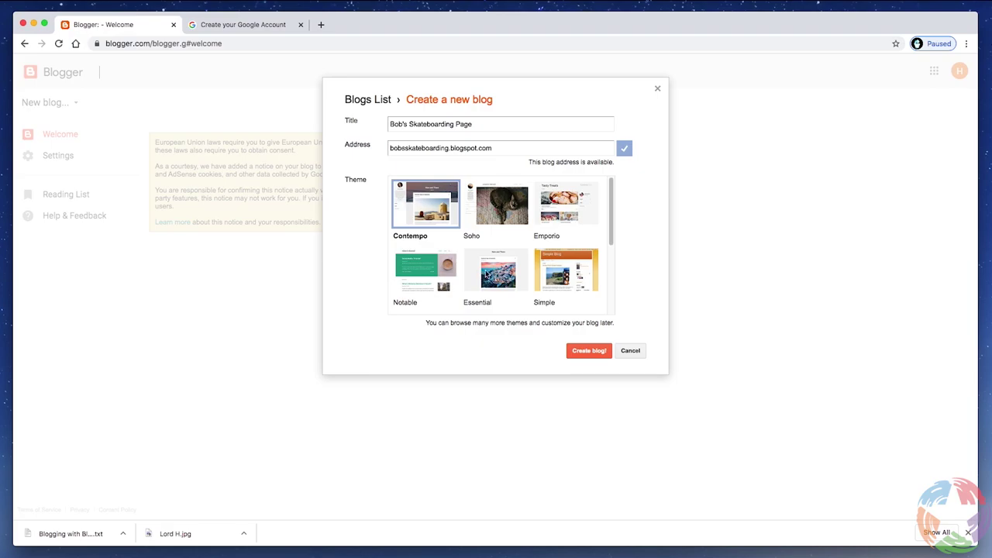
pyautogui.moveTo(611, 200)
pyautogui.mouseDown()
pyautogui.moveTo(612, 268)
pyautogui.moveTo(613, 196)
pyautogui.mouseUp()
pyautogui.moveTo(611, 214)
pyautogui.mouseDown()
pyautogui.moveTo(625, 291)
pyautogui.moveTo(610, 199)
pyautogui.mouseUp()
pyautogui.click(565, 266)
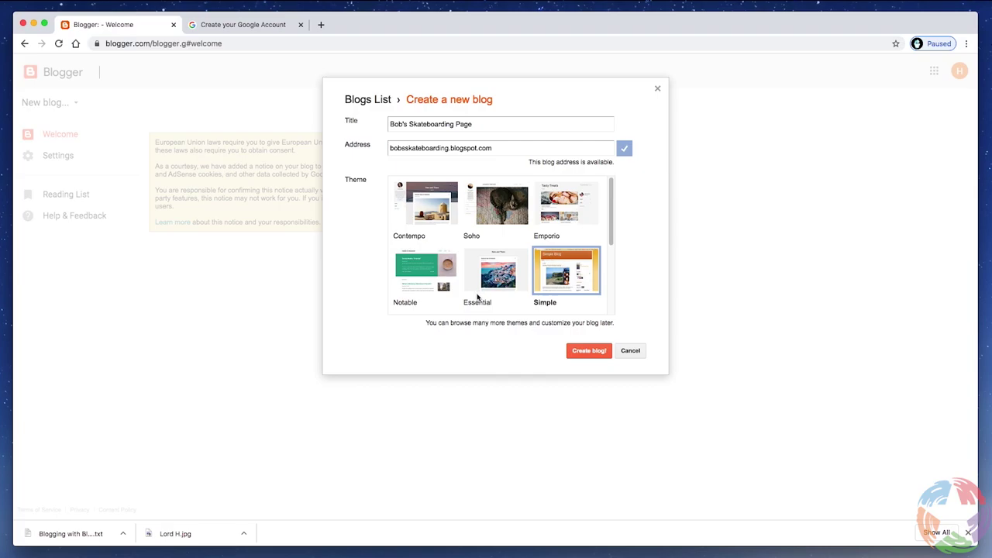
# - Create the blog and decline the Google Domains custom domain offer
pyautogui.click(584, 352)
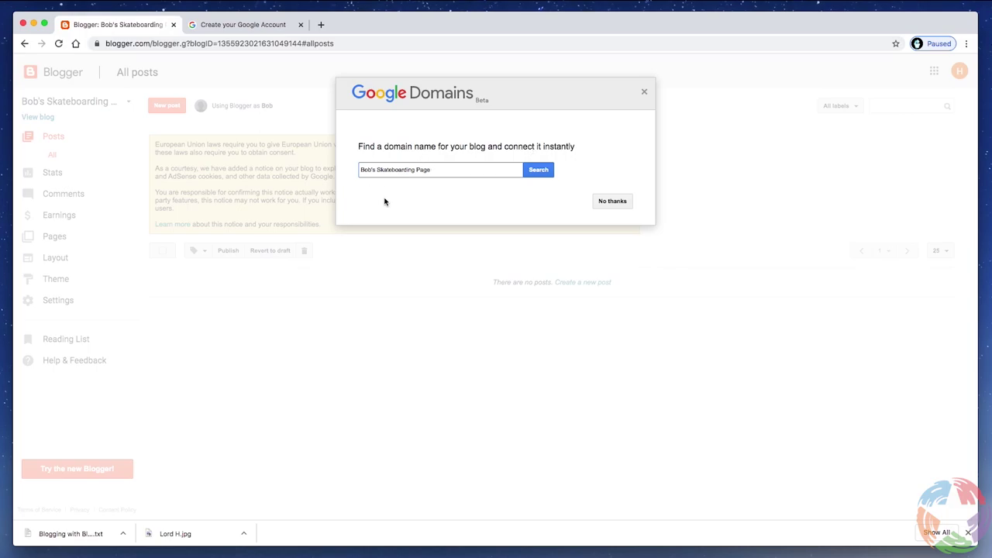
pyautogui.click(612, 202)
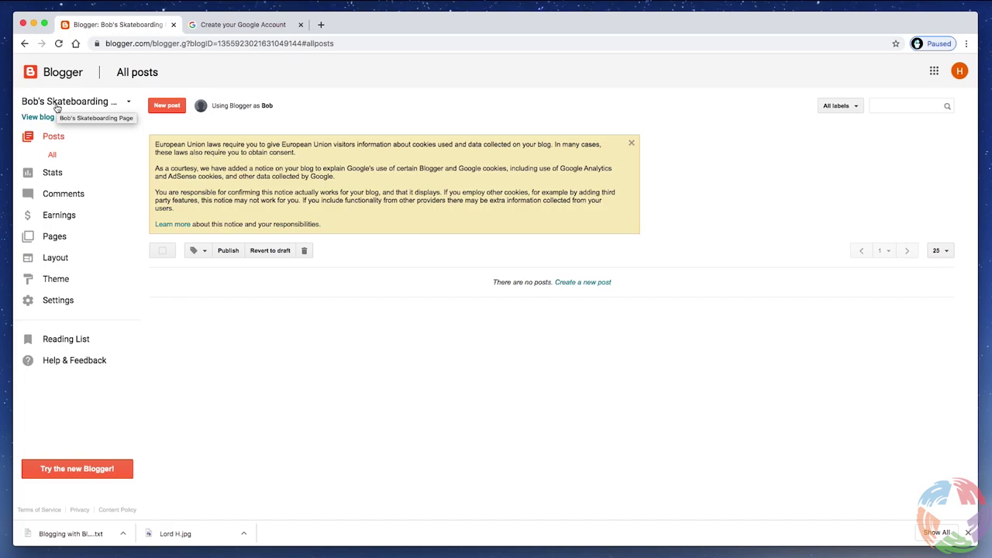
pyautogui.click(129, 104)
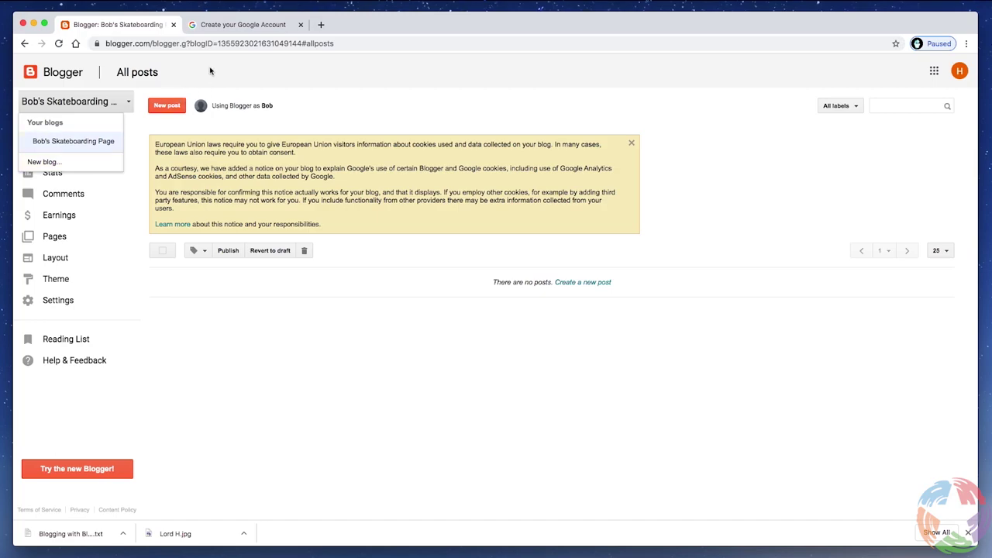
pyautogui.click(350, 97)
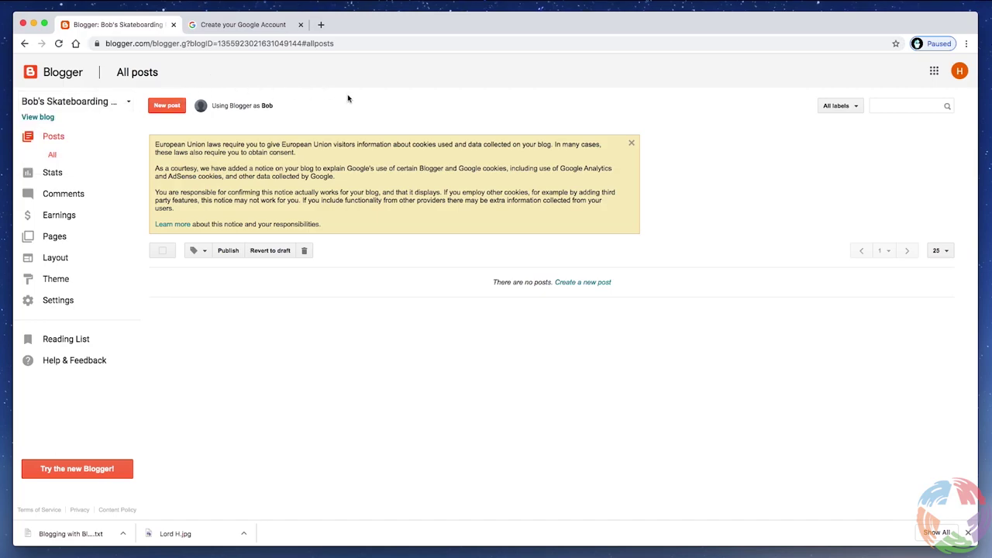
pyautogui.click(55, 138)
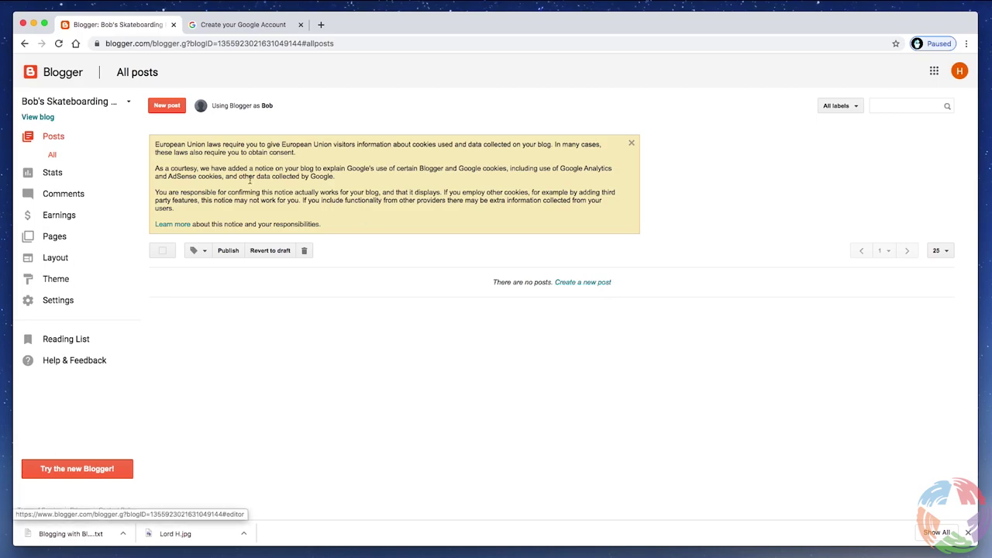
# - Browse the blog's Overview, Comments, Earnings and Pages sections
pyautogui.click(53, 173)
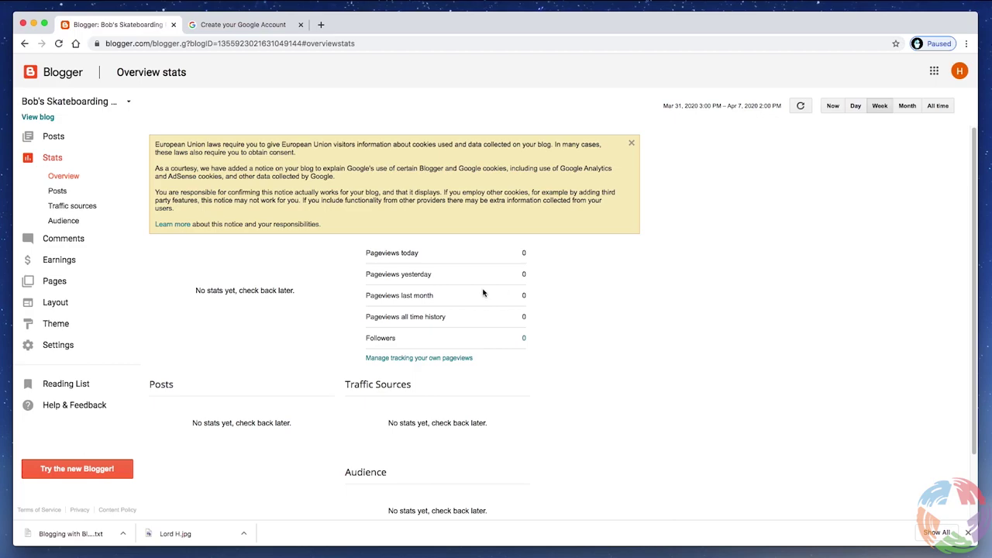
pyautogui.click(64, 240)
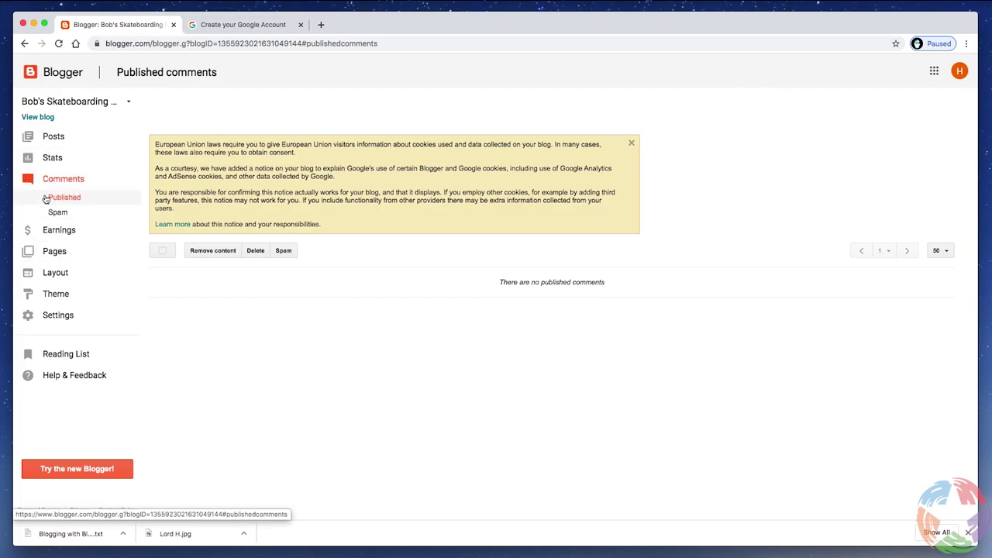
pyautogui.click(60, 231)
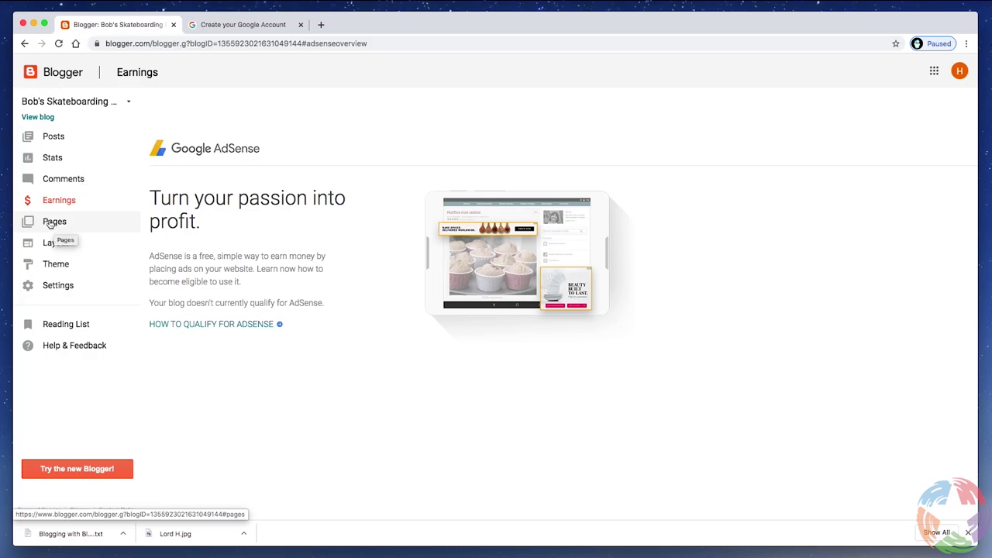
pyautogui.click(50, 223)
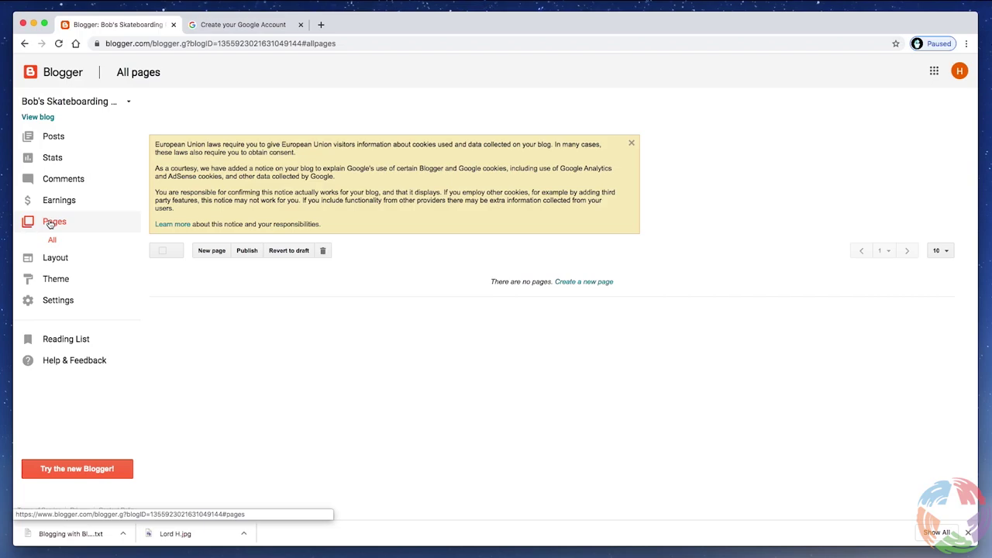
# - View the Layout page's Navbar, Header, Blog Posts, About Me and Blog Archive gadgets
pyautogui.click(54, 258)
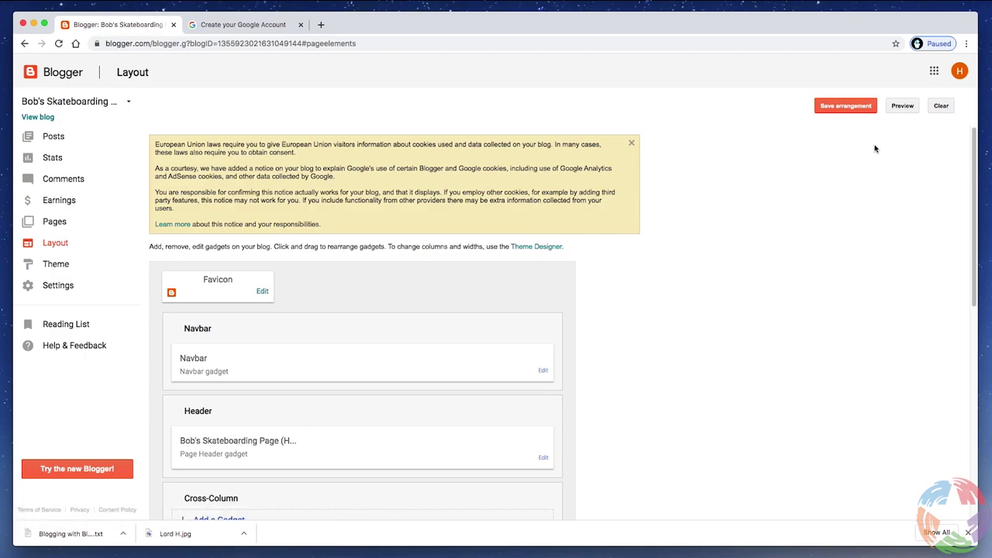
pyautogui.moveTo(978, 158); pyautogui.dragTo(988, 222)
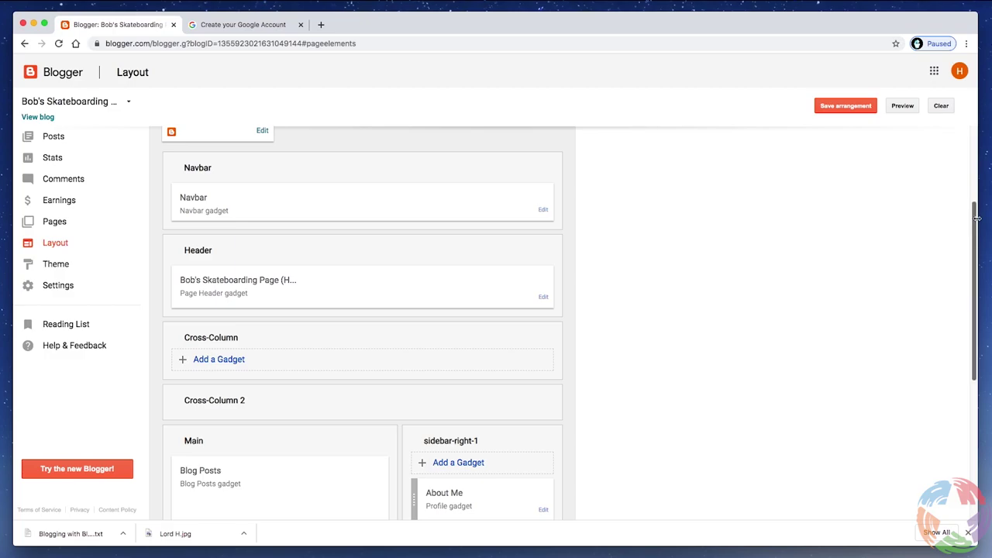
pyautogui.moveTo(974, 215)
pyautogui.mouseDown()
pyautogui.moveTo(985, 266)
pyautogui.moveTo(972, 208)
pyautogui.mouseUp()
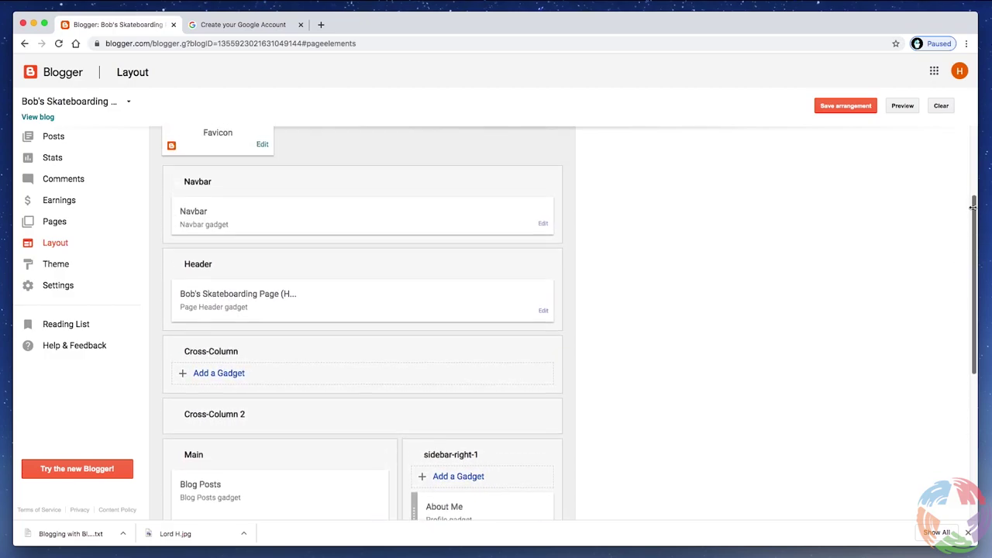
# - Browse the Theme galleries, then go to the blog's Basic settings page
pyautogui.click(62, 267)
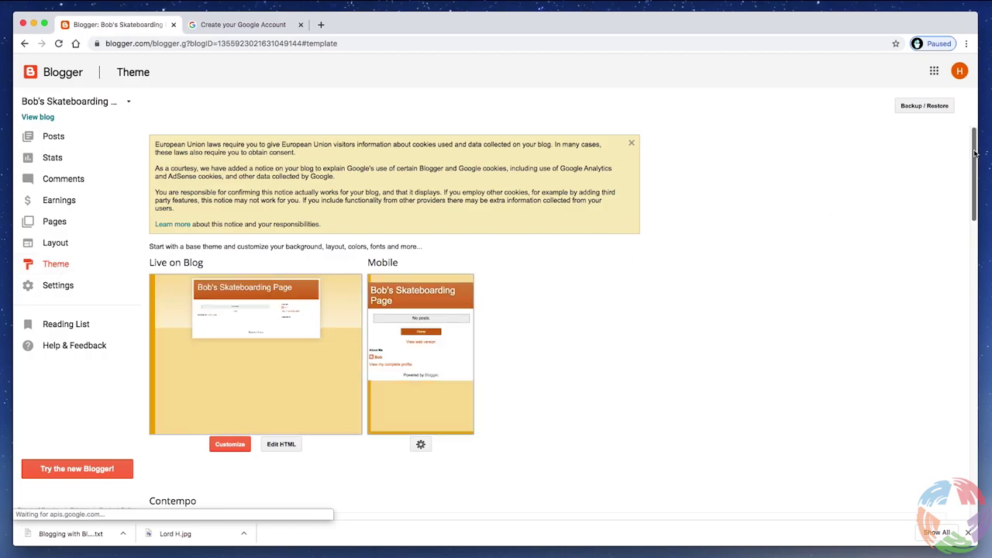
pyautogui.moveTo(975, 153)
pyautogui.mouseDown()
pyautogui.moveTo(978, 204)
pyautogui.moveTo(979, 172)
pyautogui.mouseUp()
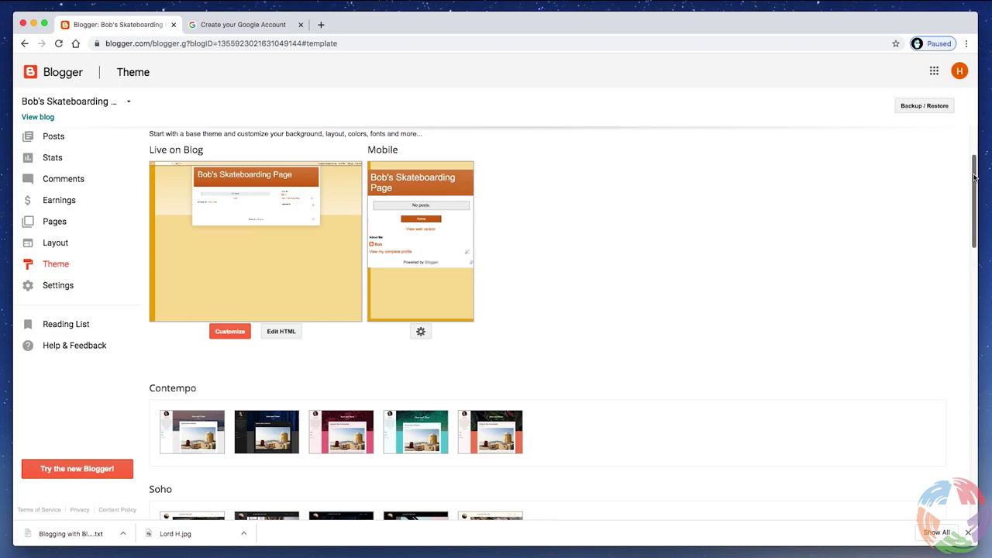
pyautogui.scroll(-4, 975, 177)
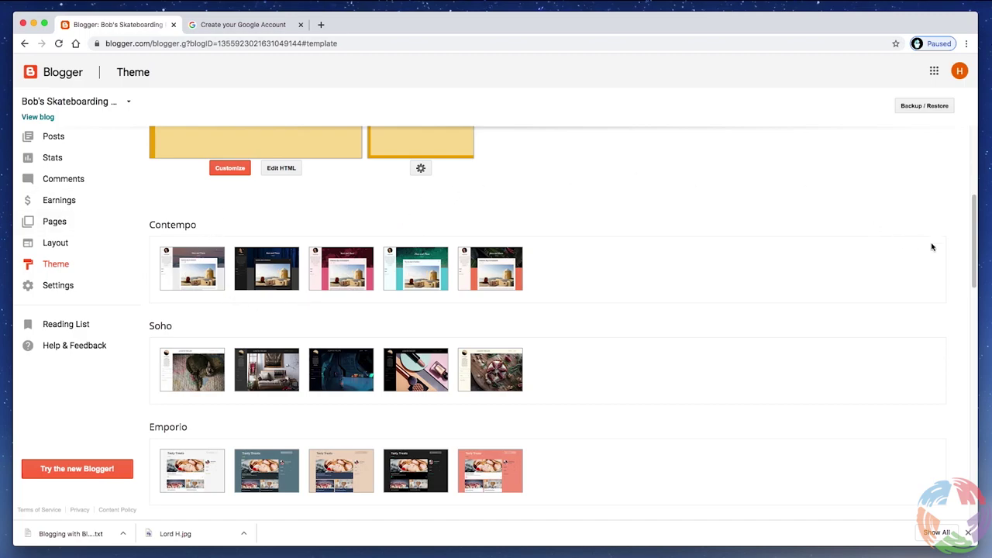
pyautogui.moveTo(975, 261); pyautogui.dragTo(987, 330)
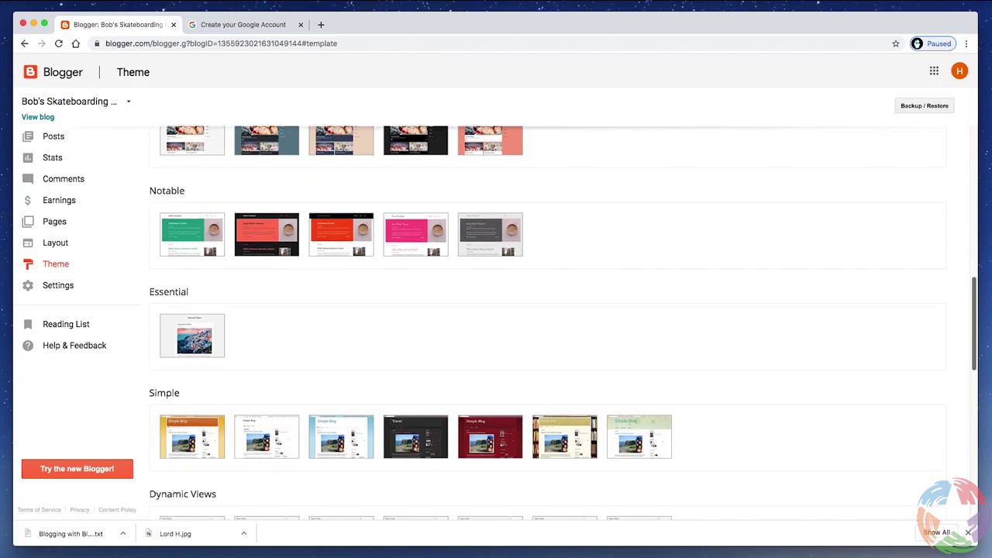
pyautogui.scroll(-9, 546, 323)
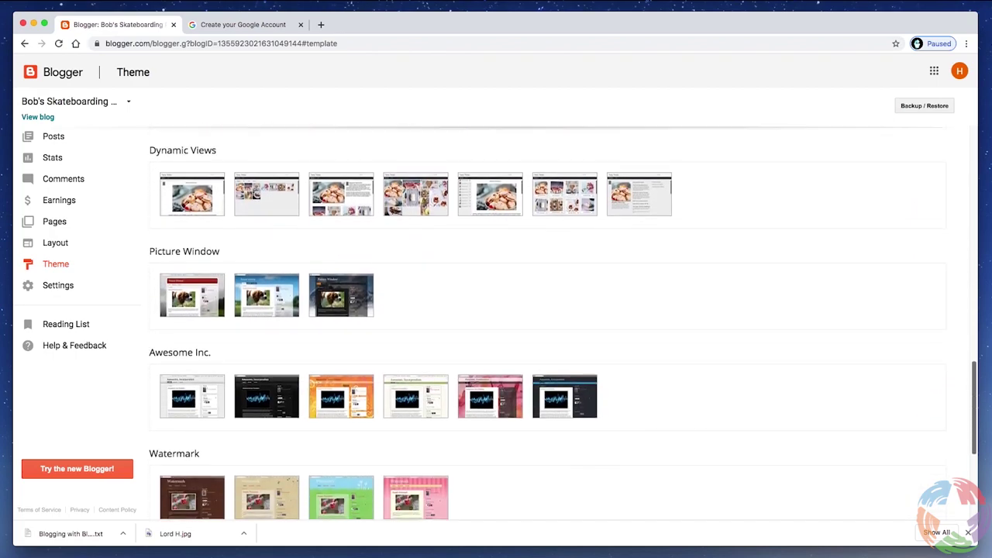
pyautogui.scroll(-2, 562, 324)
pyautogui.scroll(18, 546, 322)
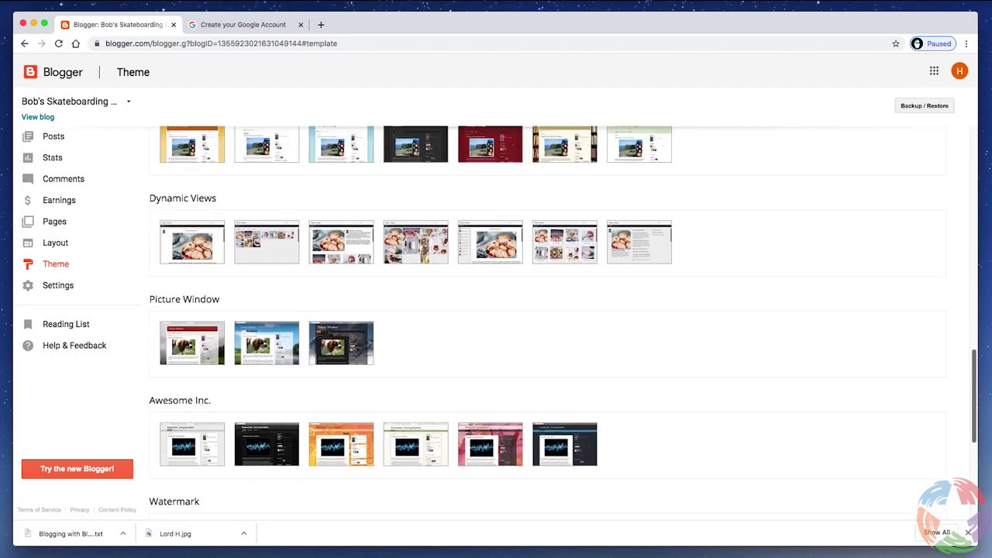
pyautogui.scroll(7, 545, 323)
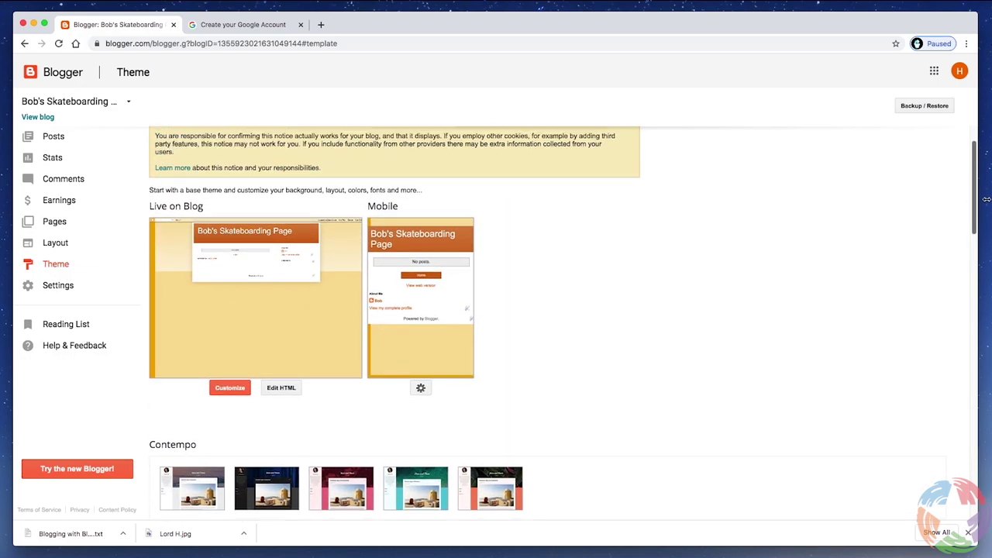
pyautogui.click(56, 287)
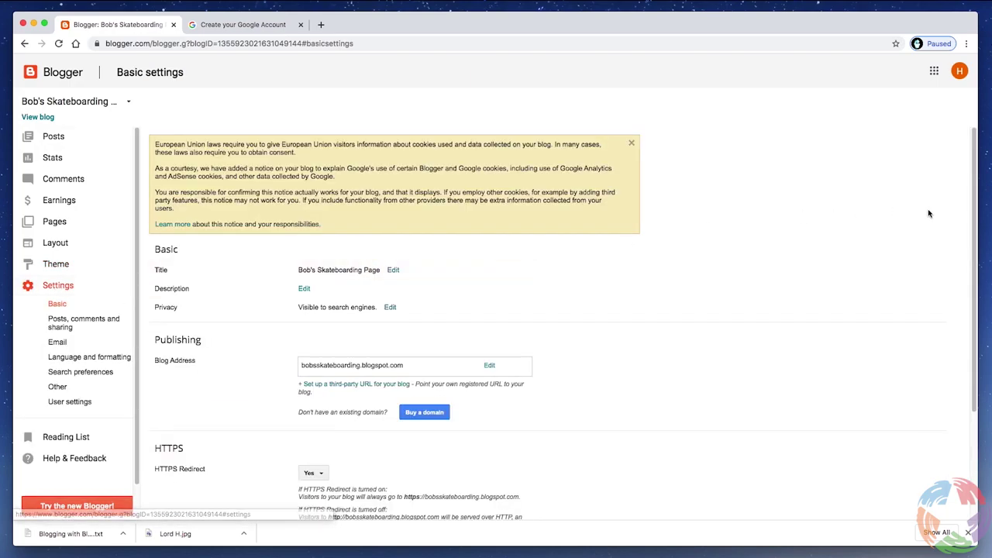
pyautogui.moveTo(977, 168); pyautogui.dragTo(976, 193)
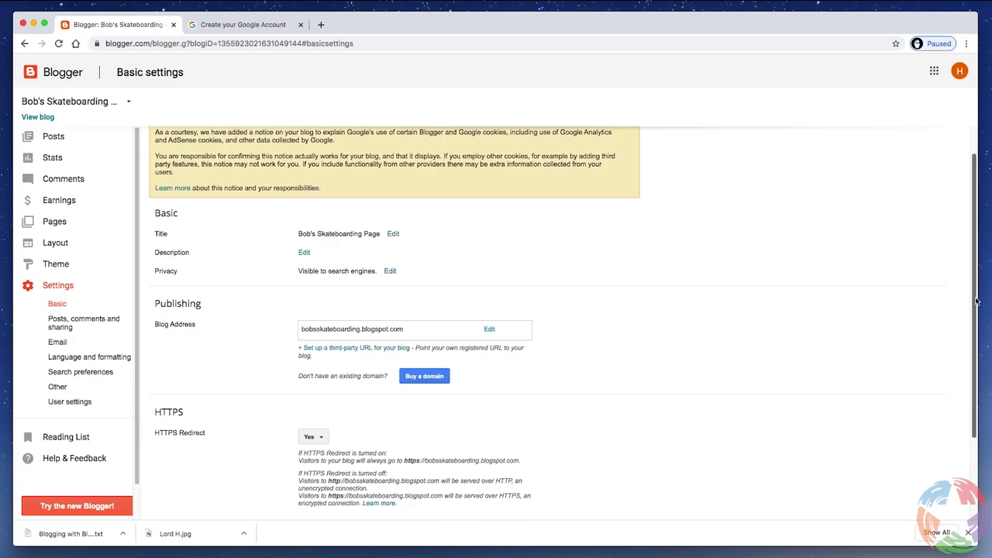
pyautogui.scroll(-3, 976, 301)
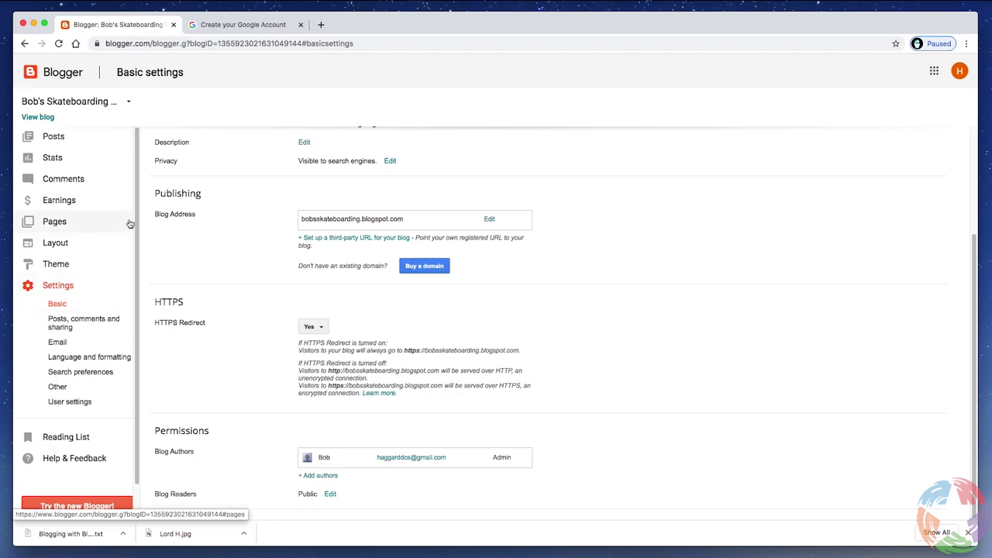
pyautogui.click(52, 138)
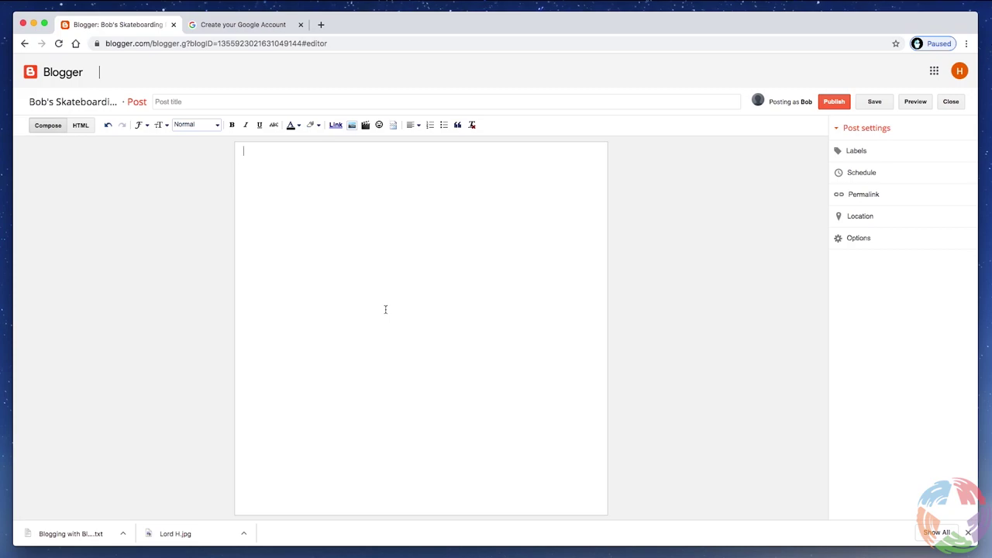
# - Title the new post 'Bob's first skateboarding post' and move into the body
pyautogui.click(171, 100)
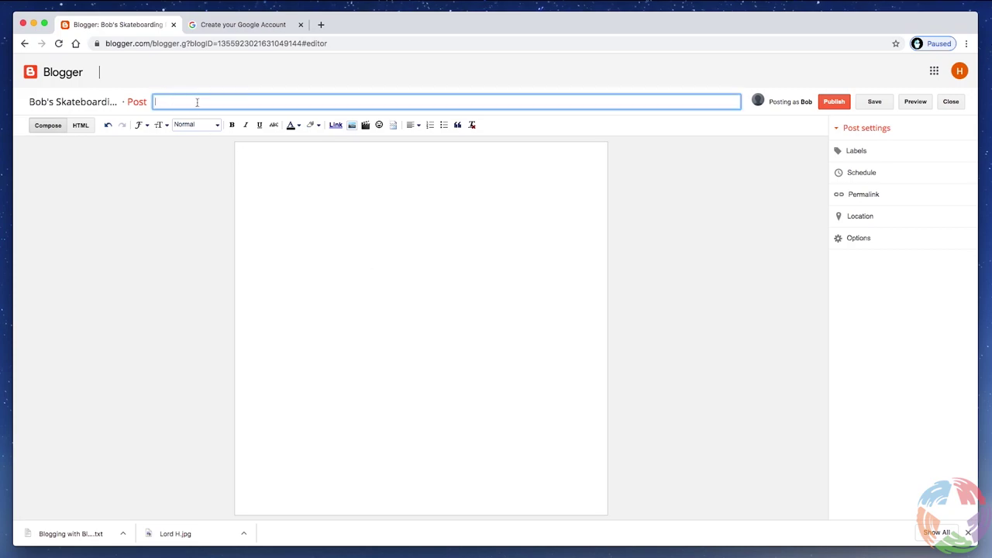
pyautogui.write("Bob's first skateboarding post")
pyautogui.press('Tab')
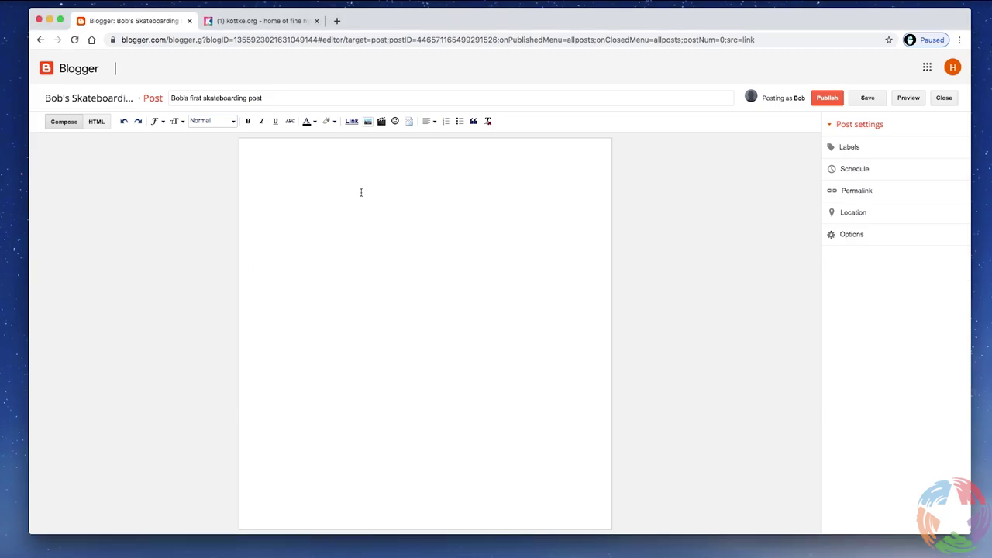
# - Paste the prepared skating-blog introduction and Germany contest picture announcement into the post body
pyautogui.click(361, 190)
pyautogui.write("Hello, my name is Bob, and I've been skateboarding for 44 years! This is my new blog about my skating, where I'll be posting links to great skating videos, pictures of my skating adventures, links to friend's blogs, and other such nonsense!  To start, here's a picture of me at a contest in Germany last summer!")
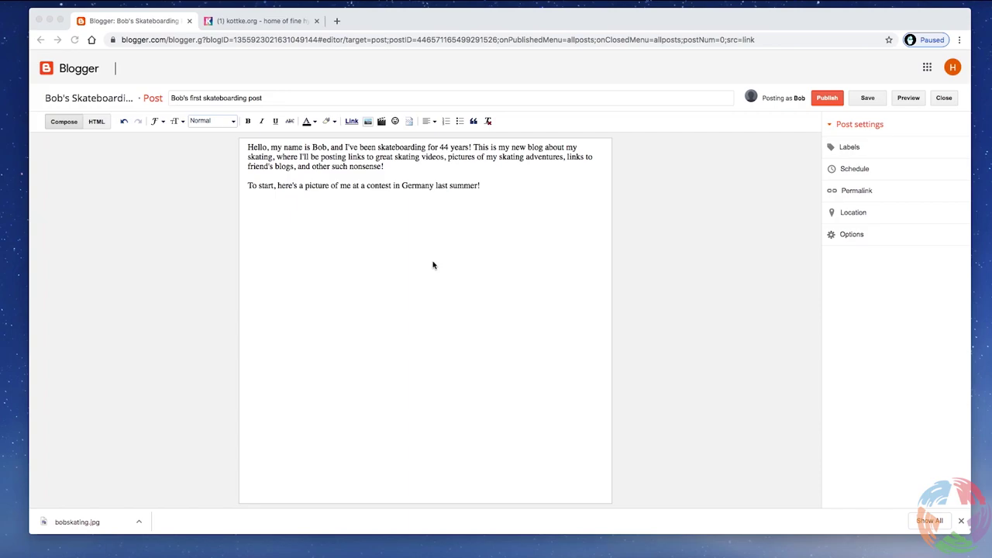
# - Check the desktop for the downloaded photo, then add an empty line below the Germany contest sentence
pyautogui.click(50, 22)
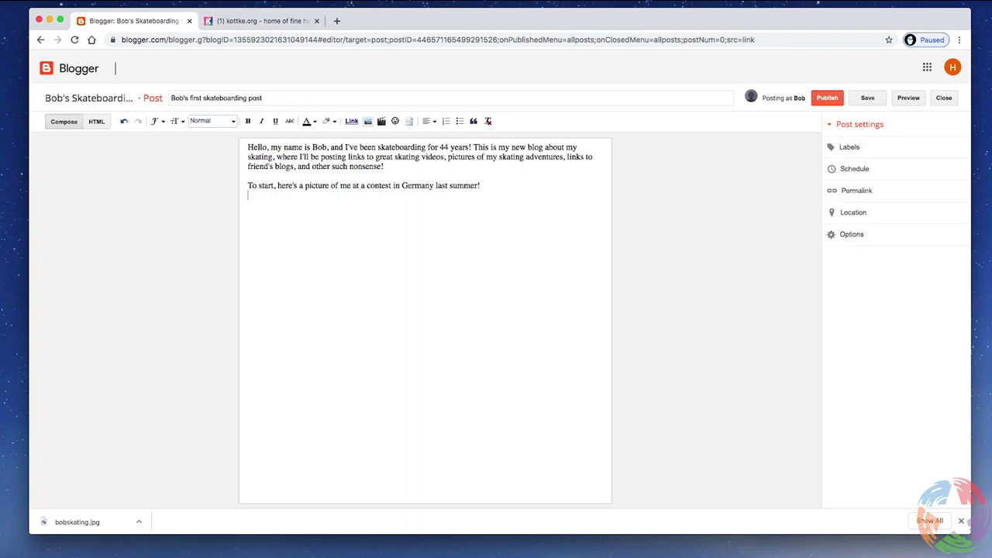
pyautogui.press('Return')
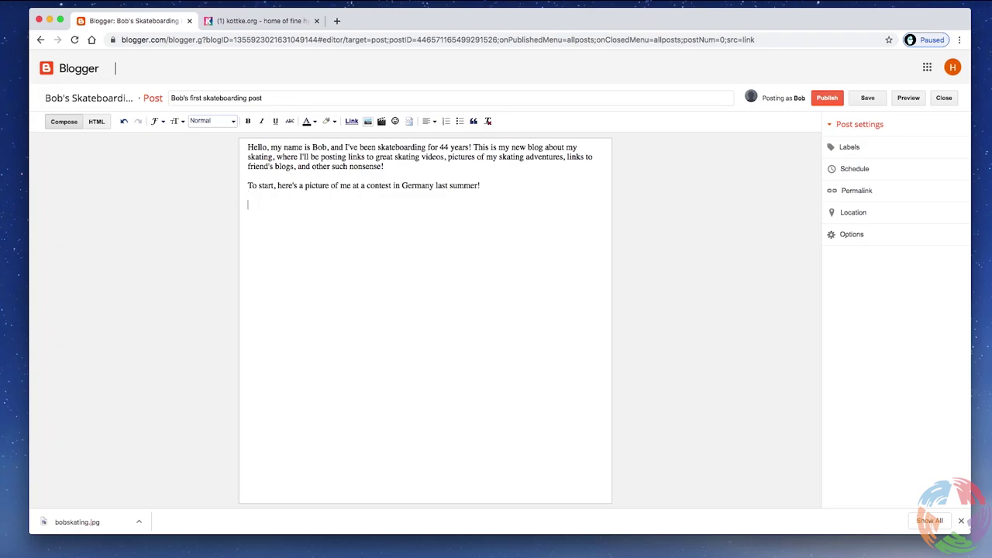
# - Upload bobskating.jpg from the computer and insert it beneath the post text
pyautogui.click(368, 124)
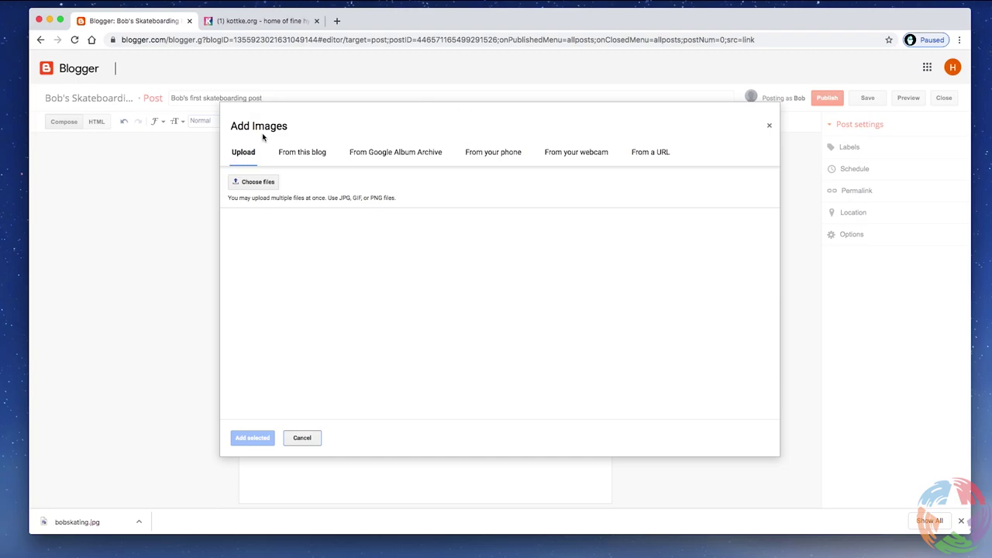
pyautogui.click(258, 183)
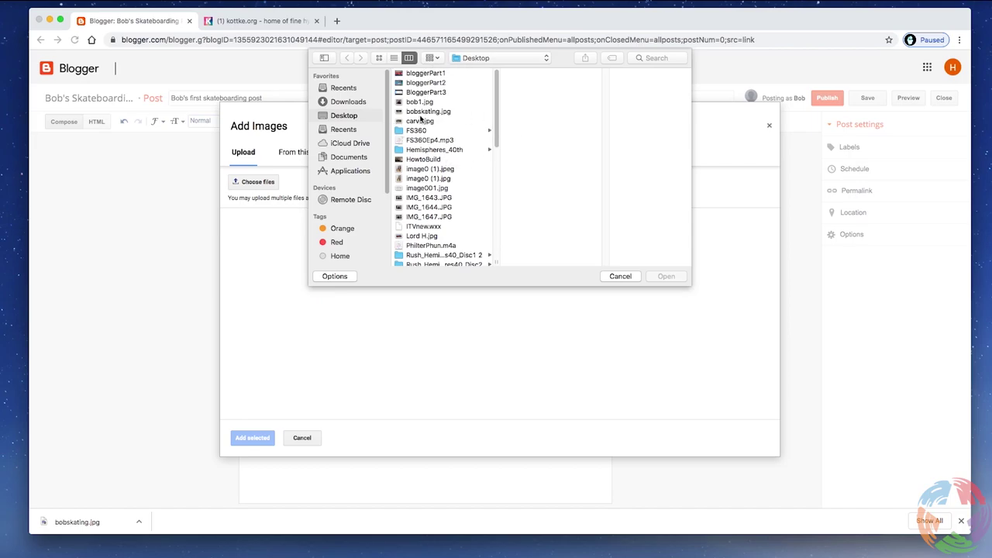
pyautogui.doubleClick(417, 113)
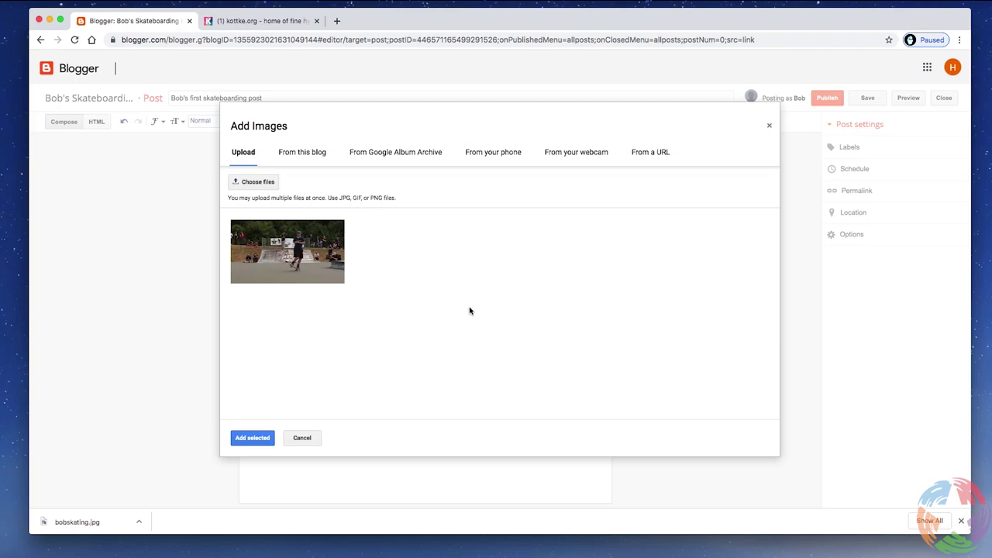
pyautogui.click(310, 249)
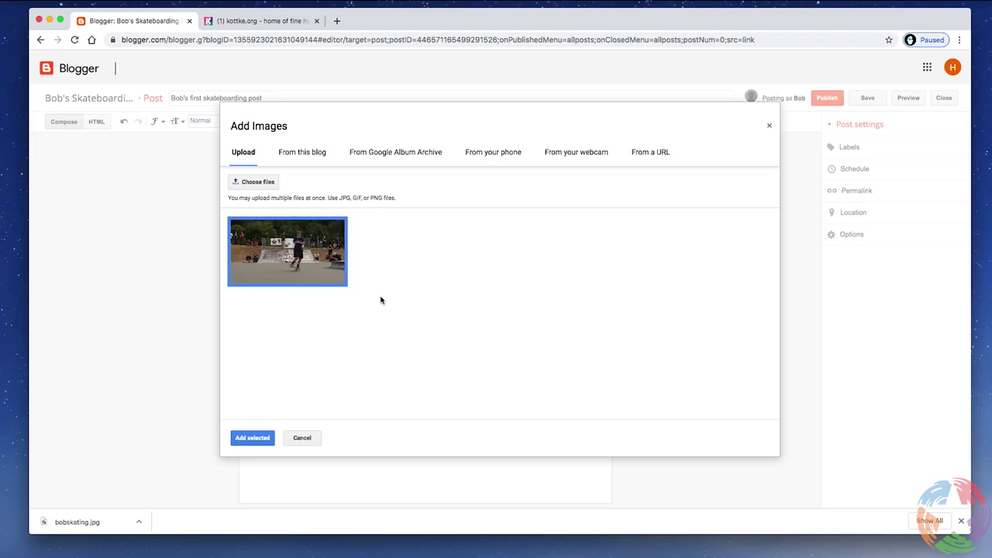
pyautogui.click(254, 440)
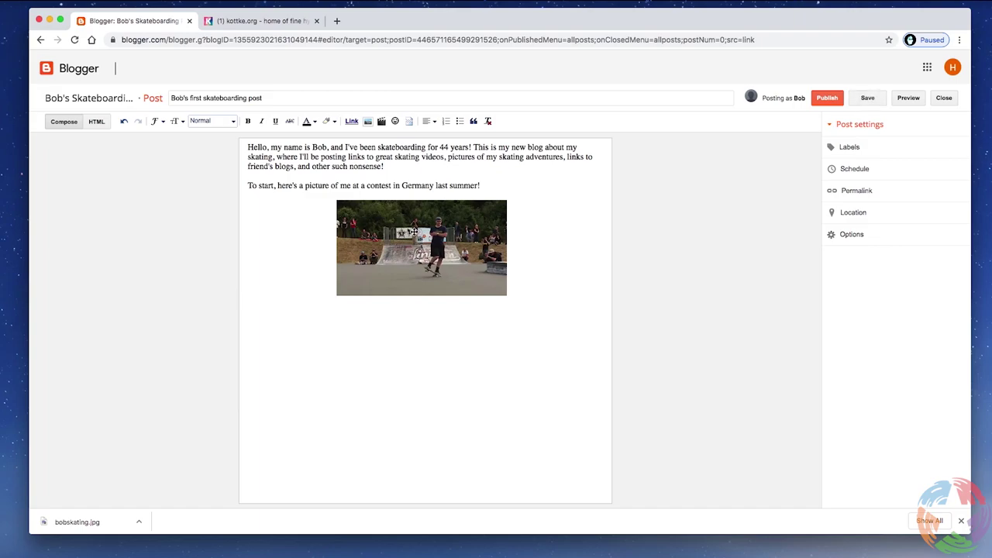
# - Resize the skateboarding contest photo from Large up to X-Large
pyautogui.click(414, 231)
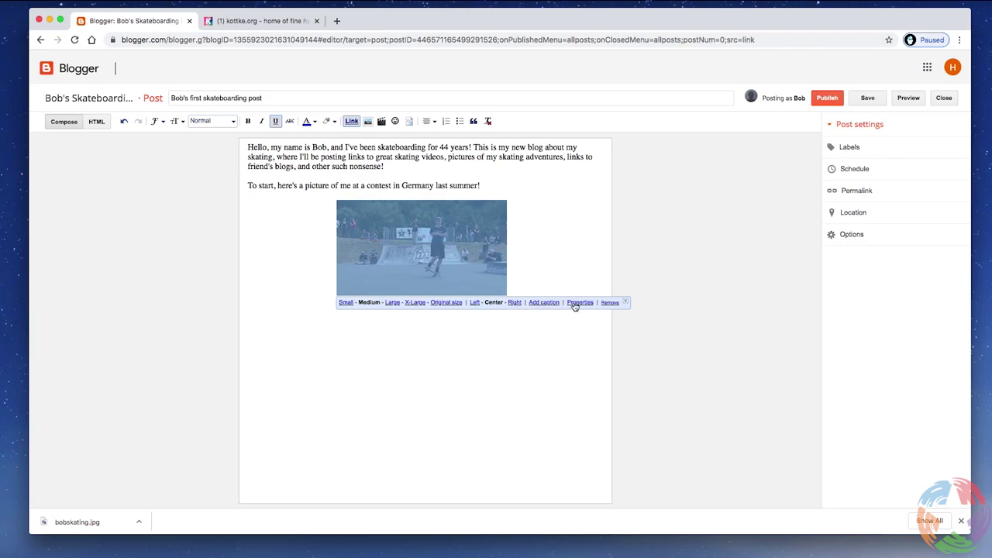
pyautogui.click(392, 303)
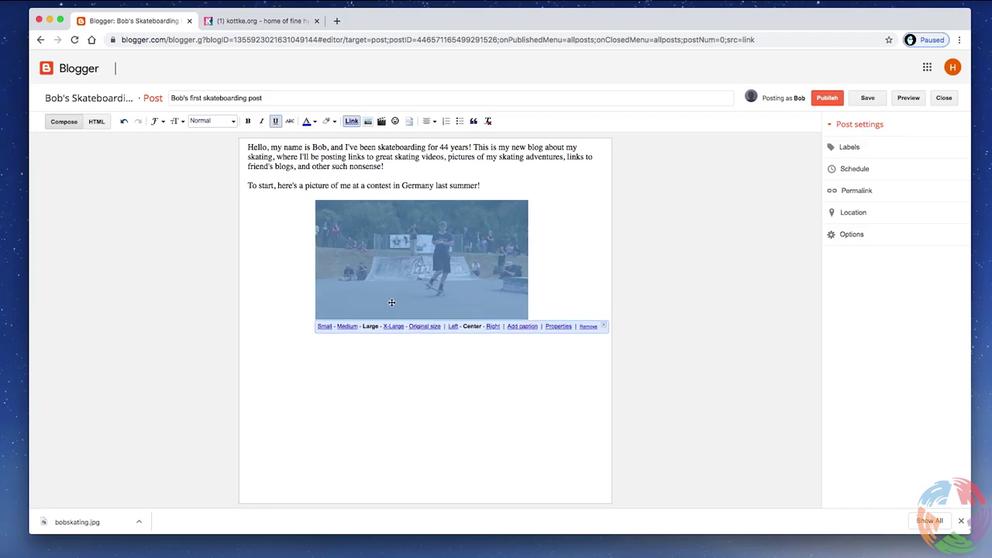
pyautogui.click(394, 326)
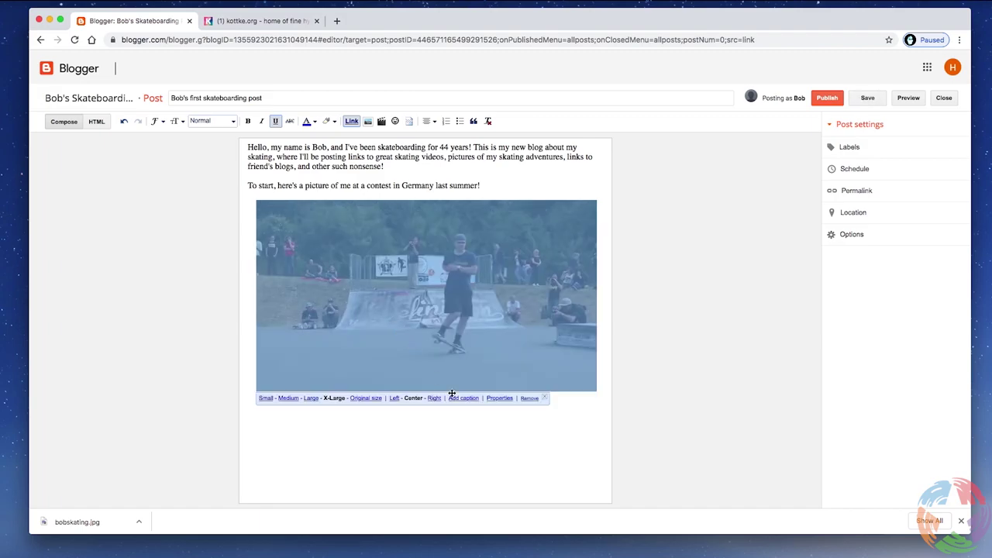
pyautogui.click(476, 430)
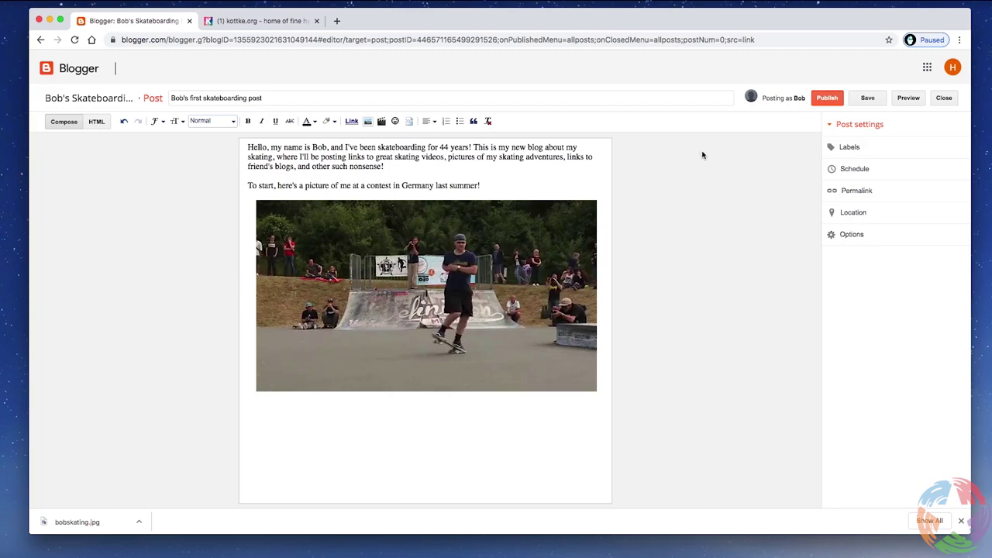
# - Preview the post down to the comment form, then close the preview tab
pyautogui.click(908, 98)
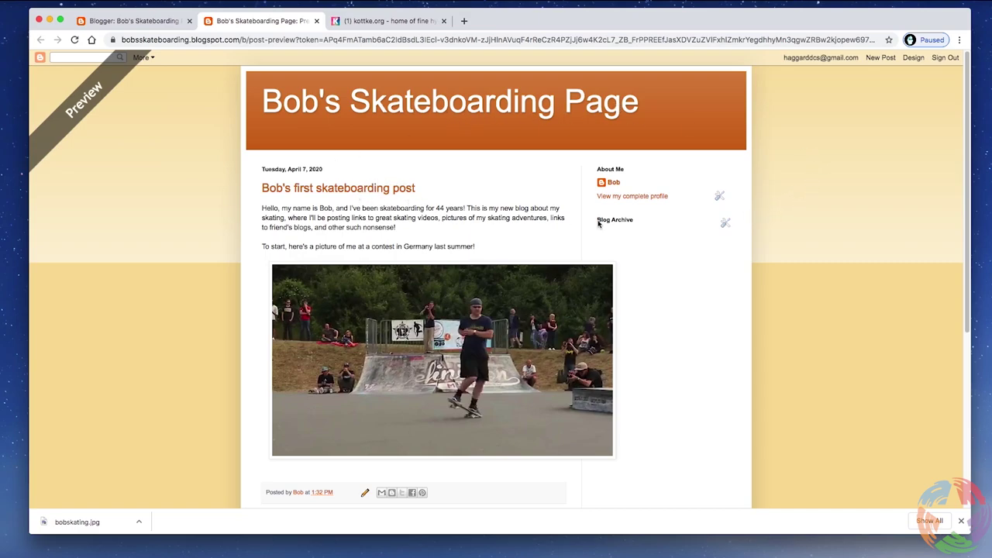
pyautogui.moveTo(968, 200); pyautogui.dragTo(957, 313)
pyautogui.scroll(1, 957, 314)
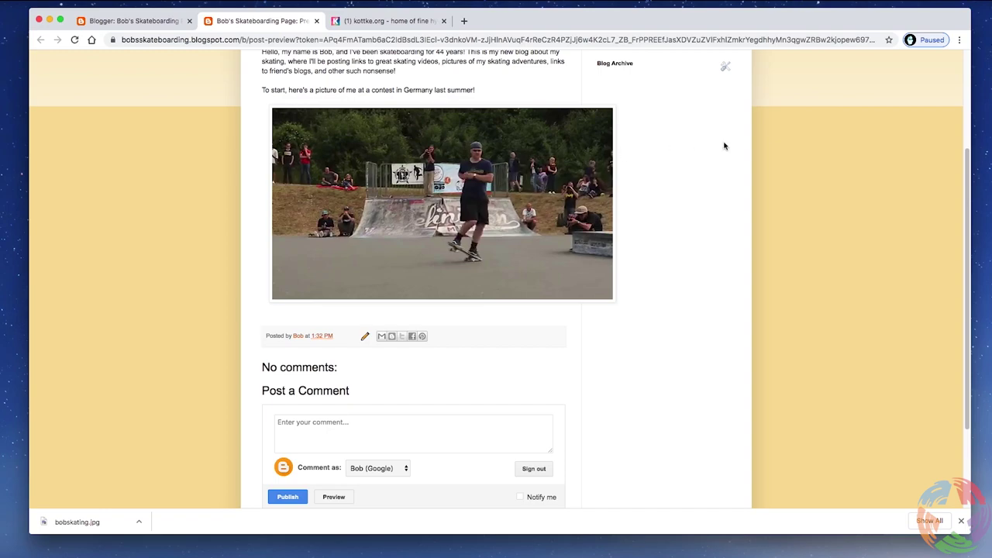
pyautogui.scroll(4, 975, 172)
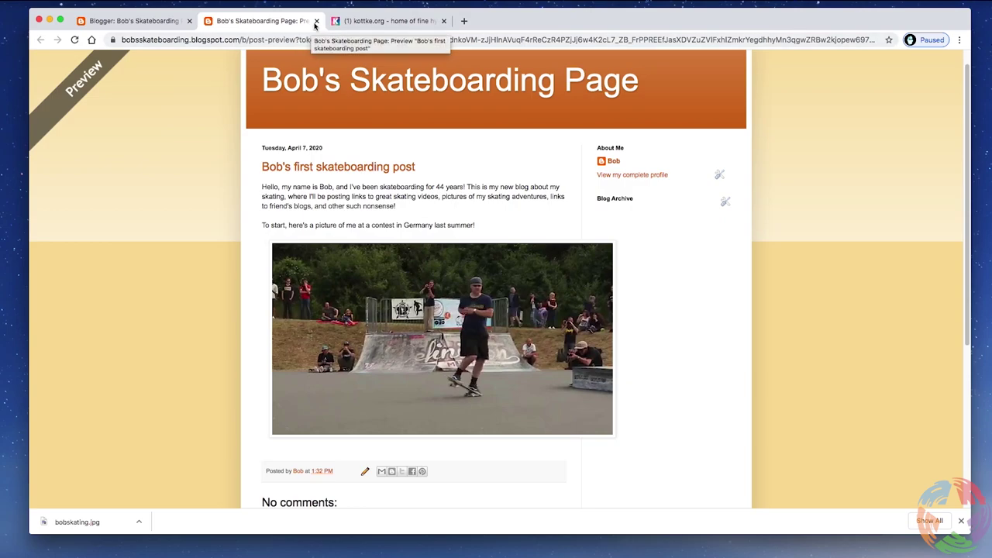
pyautogui.click(316, 20)
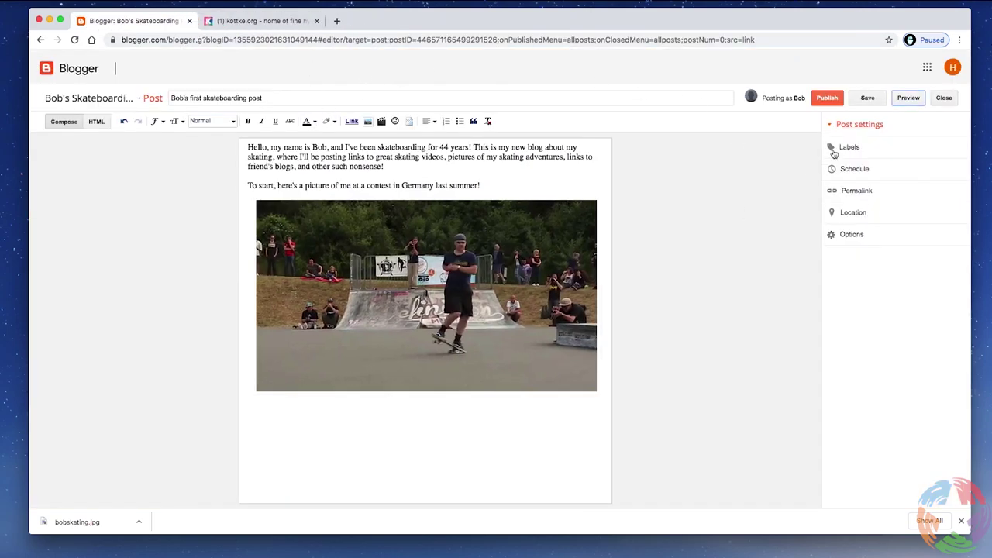
# - Publish 'Bob's first skateboarding post' and check it in the All posts list
pyautogui.click(827, 98)
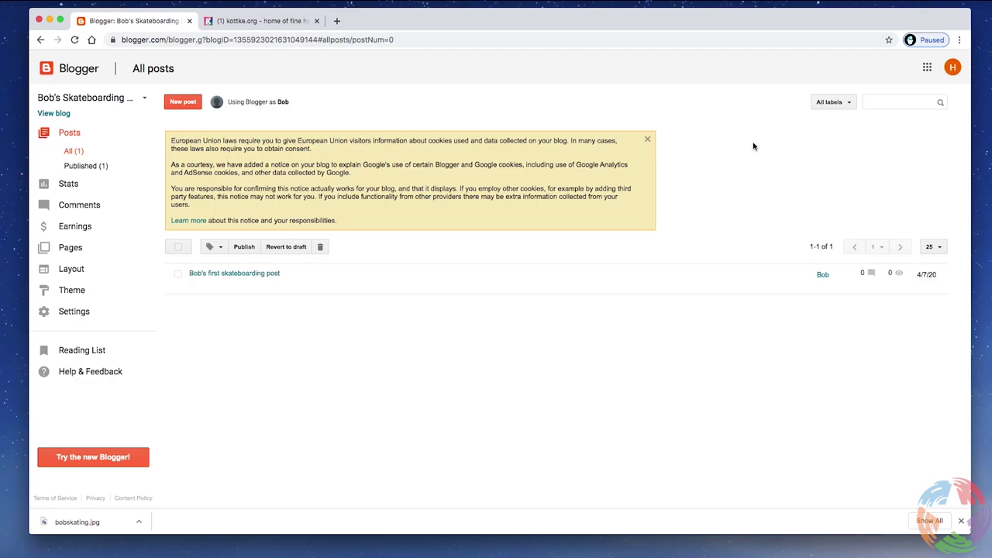
pyautogui.click(72, 140)
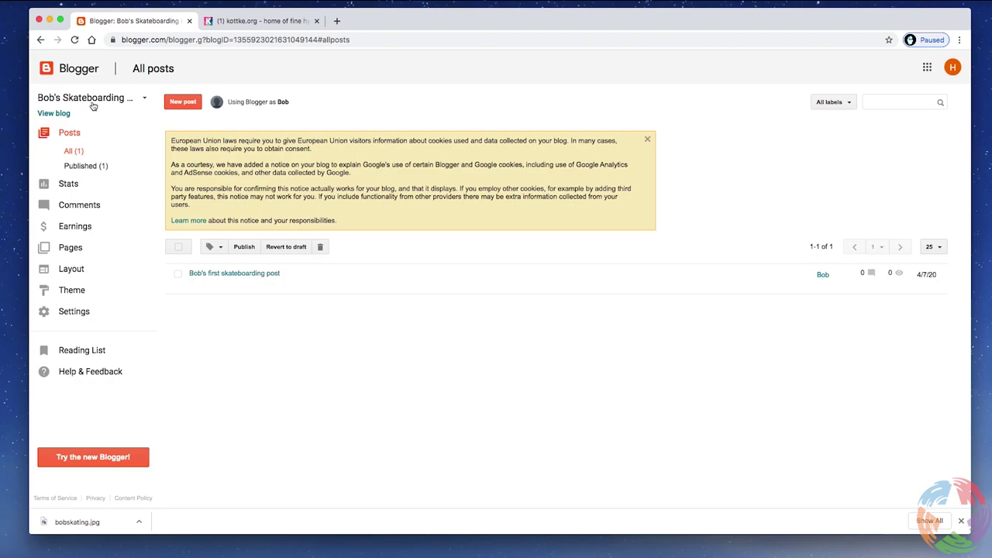
# - View the live blog at bobsskateboarding.blogspot.com showing the first post and photo
pyautogui.click(47, 116)
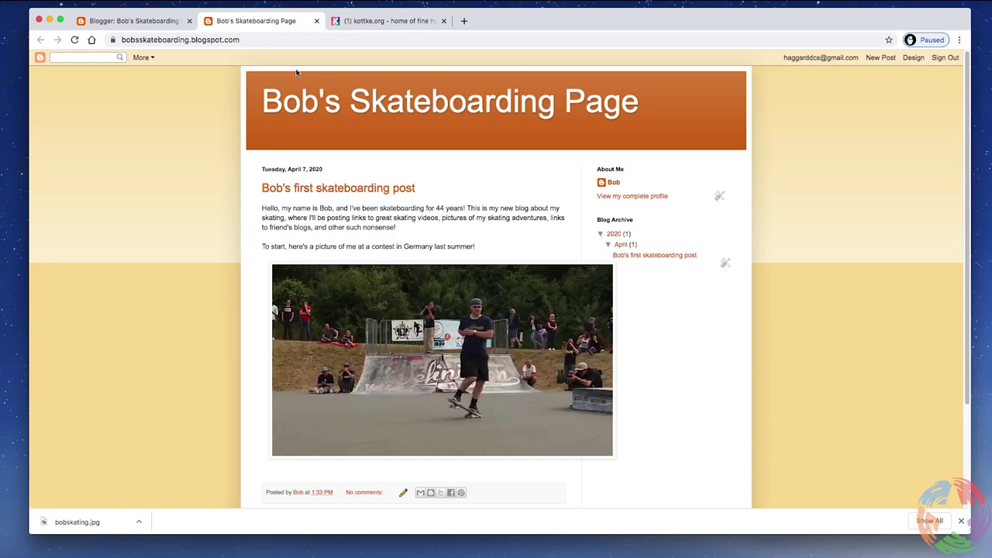
# - Close the blog tab and edit 'Bob's first skateboarding post' from All posts
pyautogui.click(316, 20)
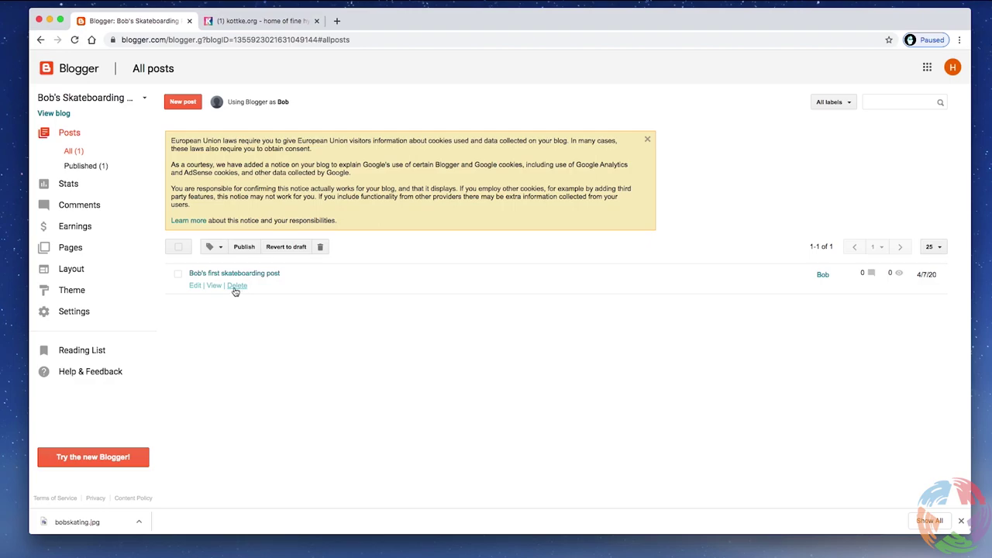
pyautogui.click(194, 287)
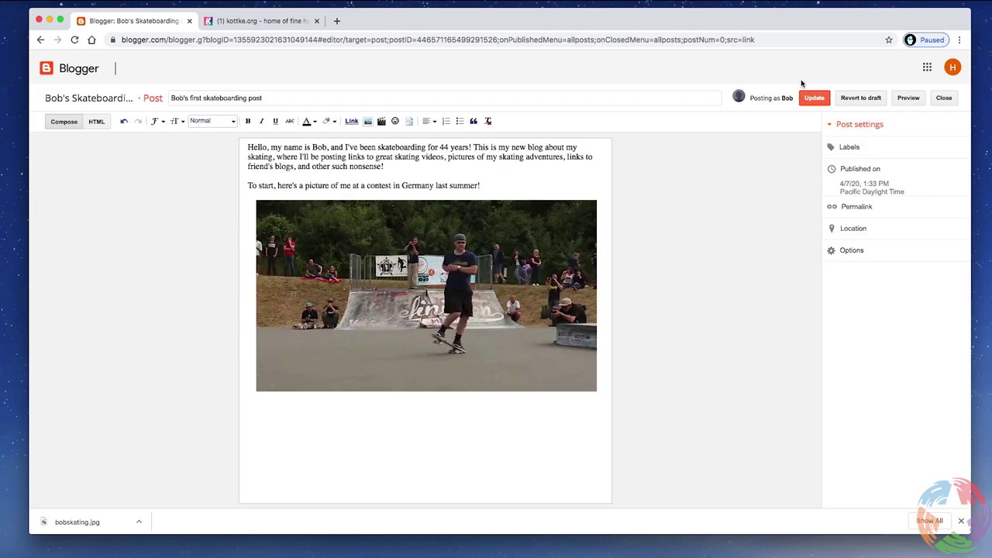
# - Update the published post, open the live blog in a new tab, and return to the dashboard
pyautogui.click(815, 99)
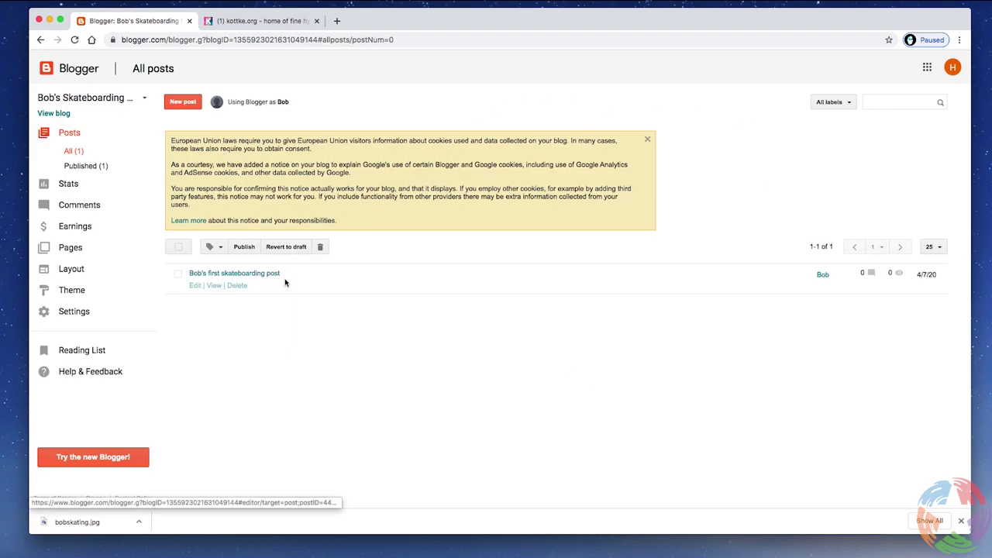
pyautogui.click(54, 114)
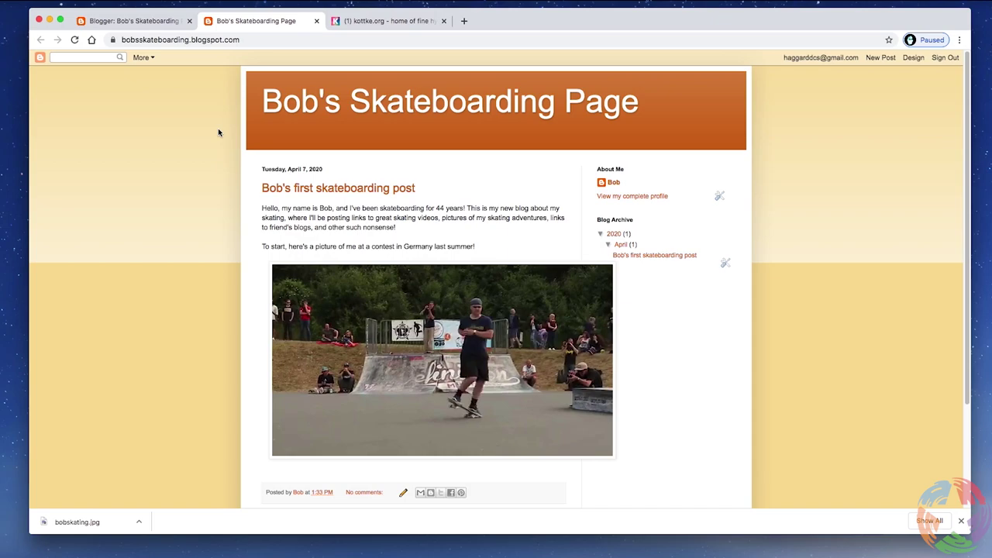
pyautogui.click(143, 21)
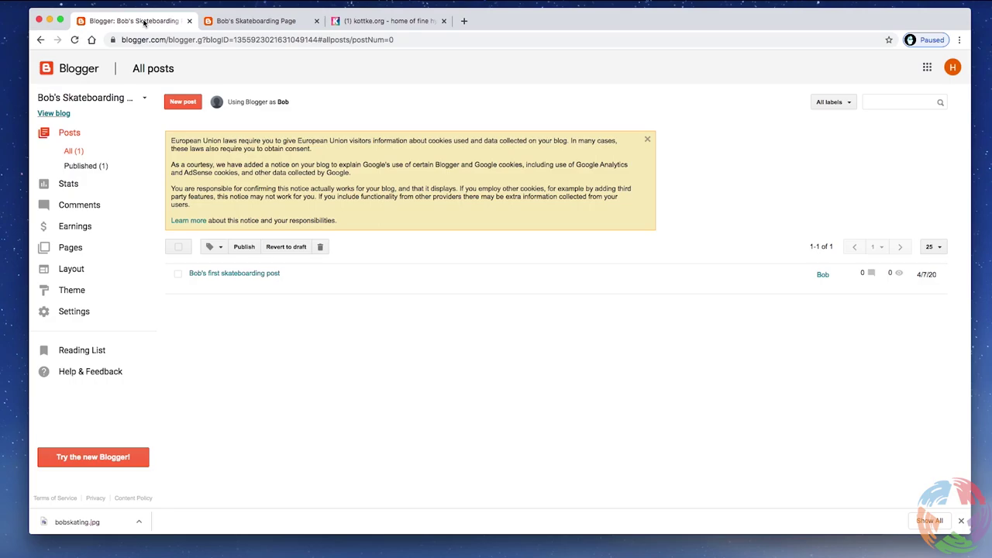
pyautogui.click(233, 22)
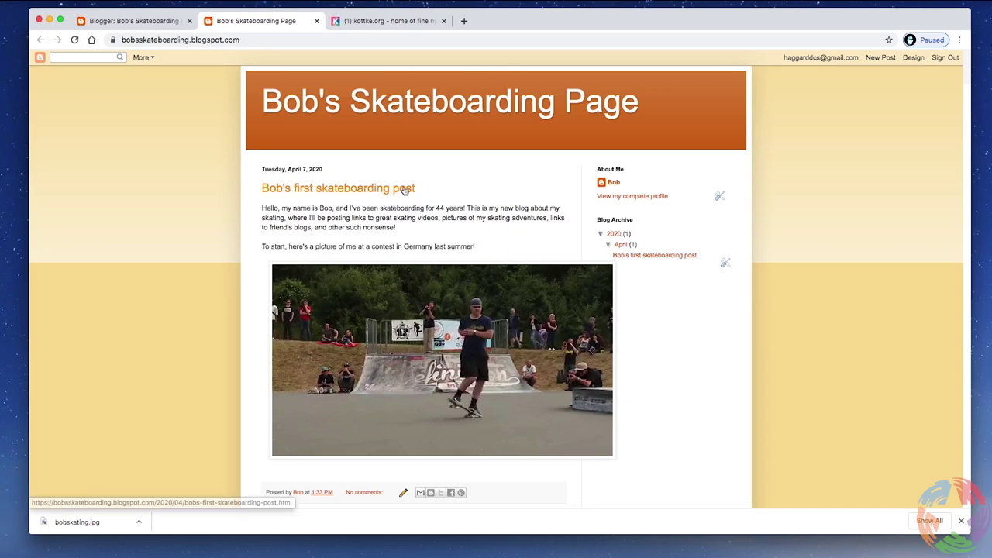
pyautogui.click(132, 19)
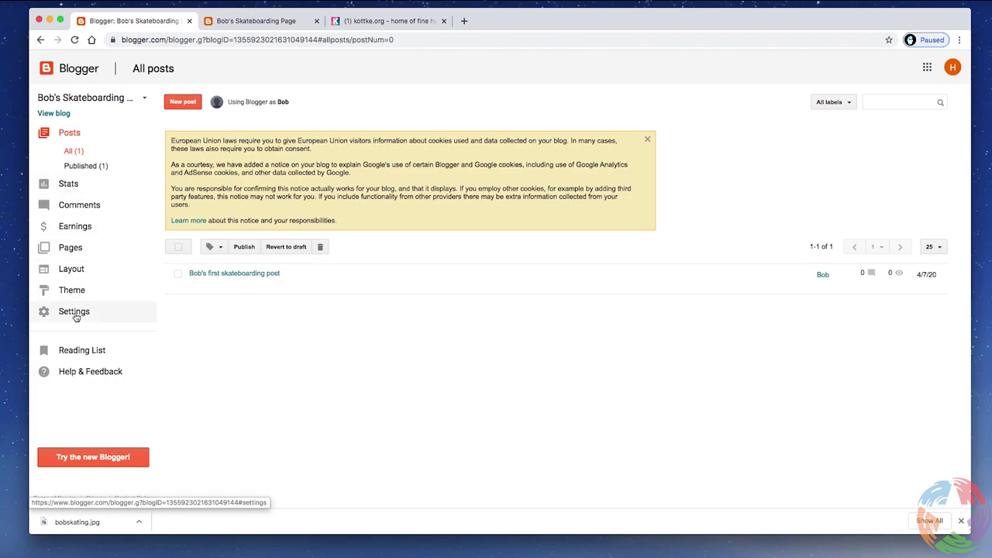
# - Launch Theme Designer for the live Simple theme on Bob's Skateboarding Page
pyautogui.click(72, 290)
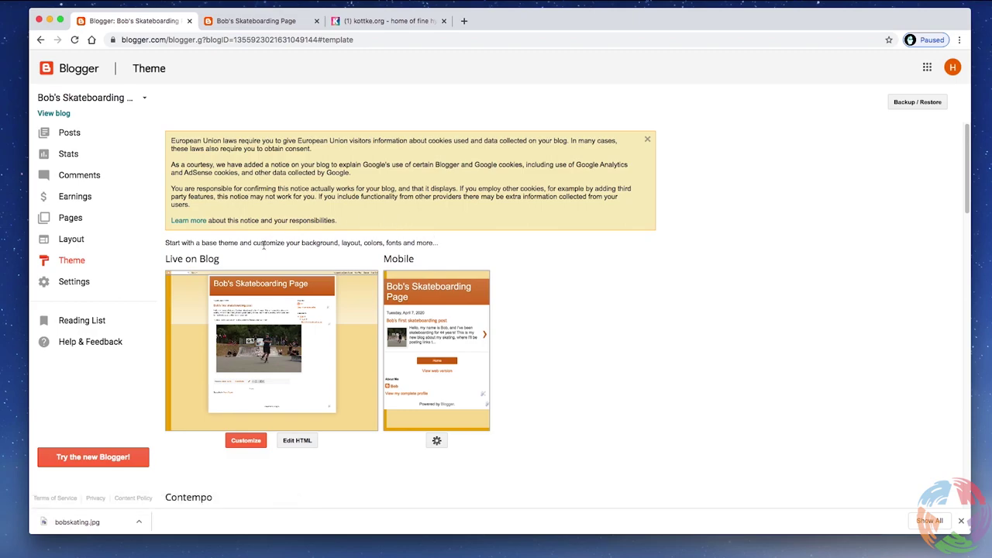
pyautogui.click(240, 442)
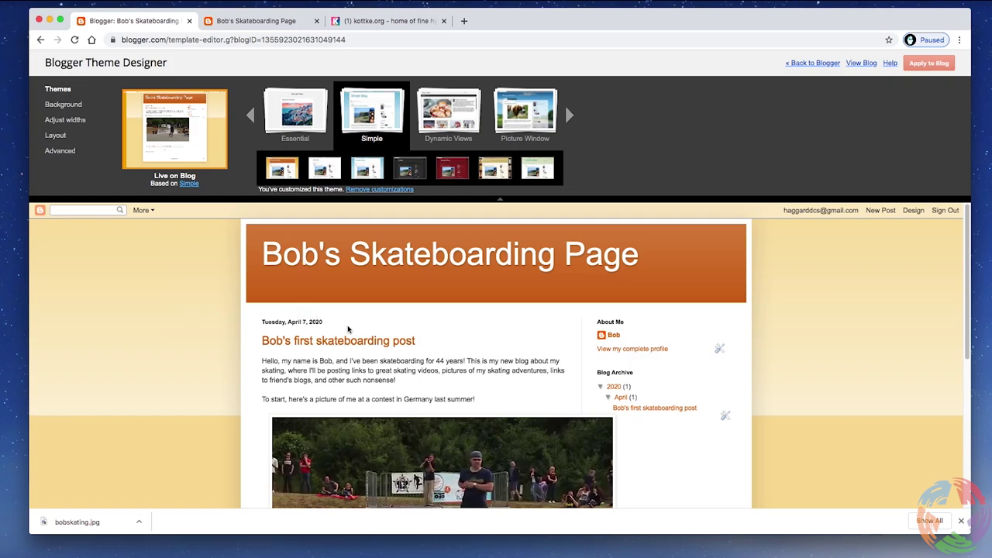
# - In Advanced settings, try Courier on the post title, then clear it back to the default font
pyautogui.click(60, 151)
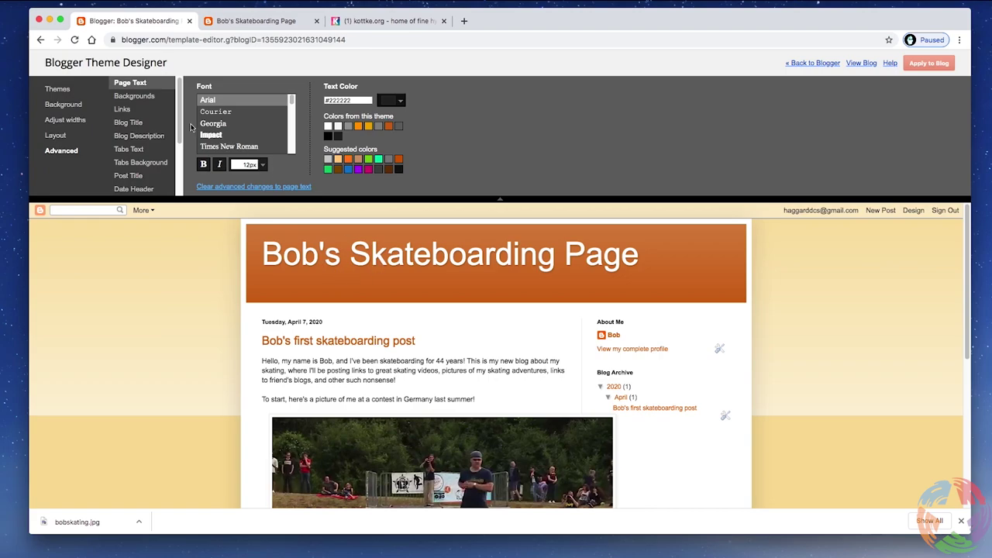
pyautogui.click(128, 124)
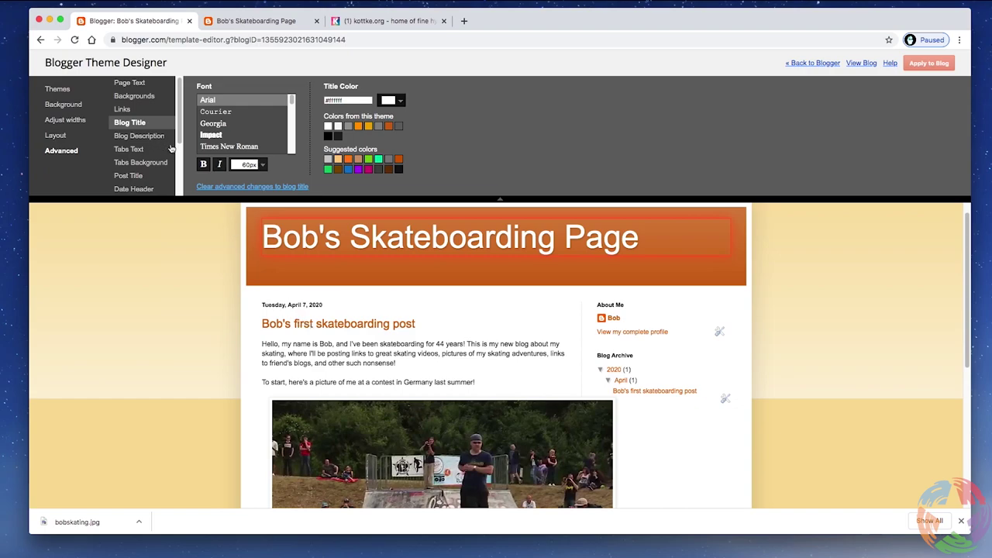
pyautogui.click(127, 177)
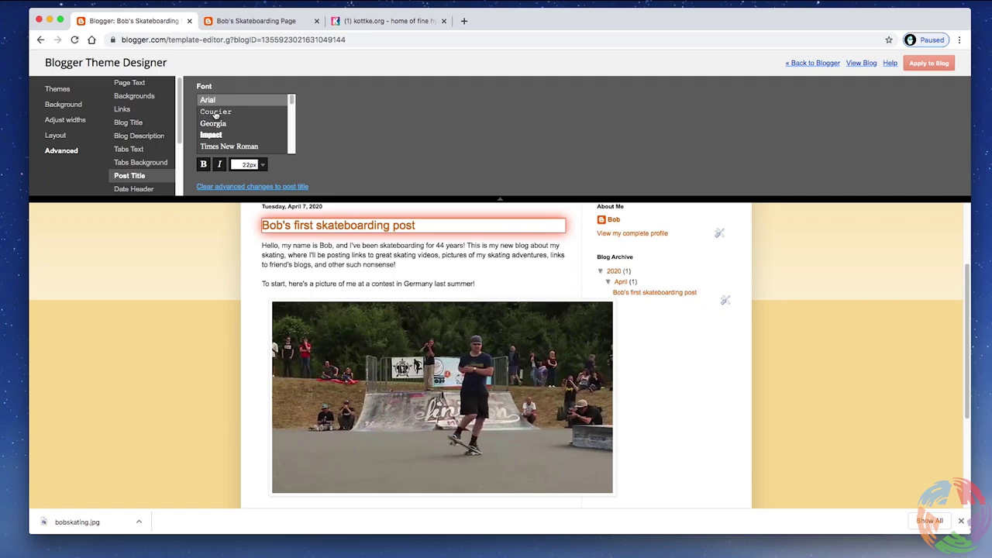
pyautogui.click(215, 114)
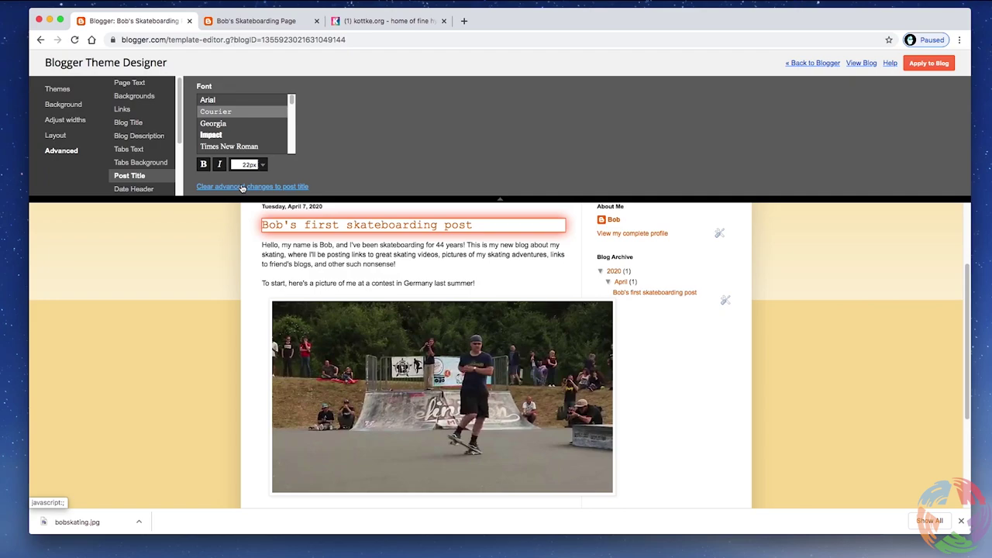
pyautogui.click(242, 187)
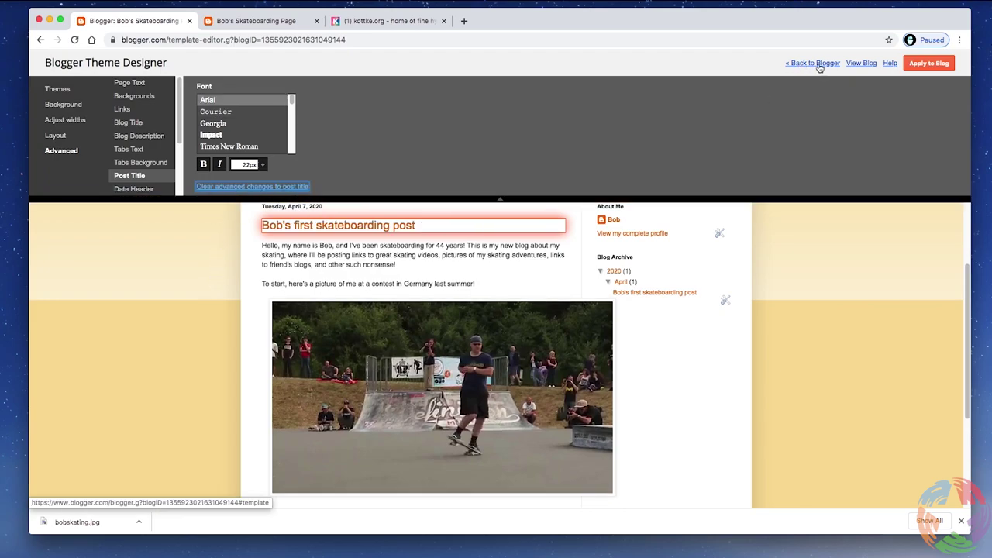
# - Leave the Theme Designer for Blogger without applying the design changes
pyautogui.press('super+a')
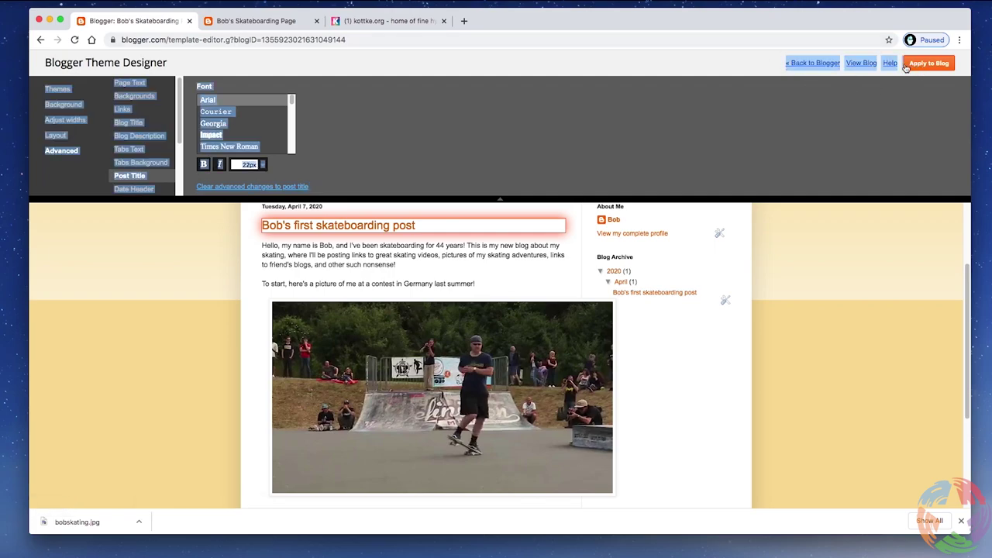
pyautogui.click(850, 106)
pyautogui.click(813, 63)
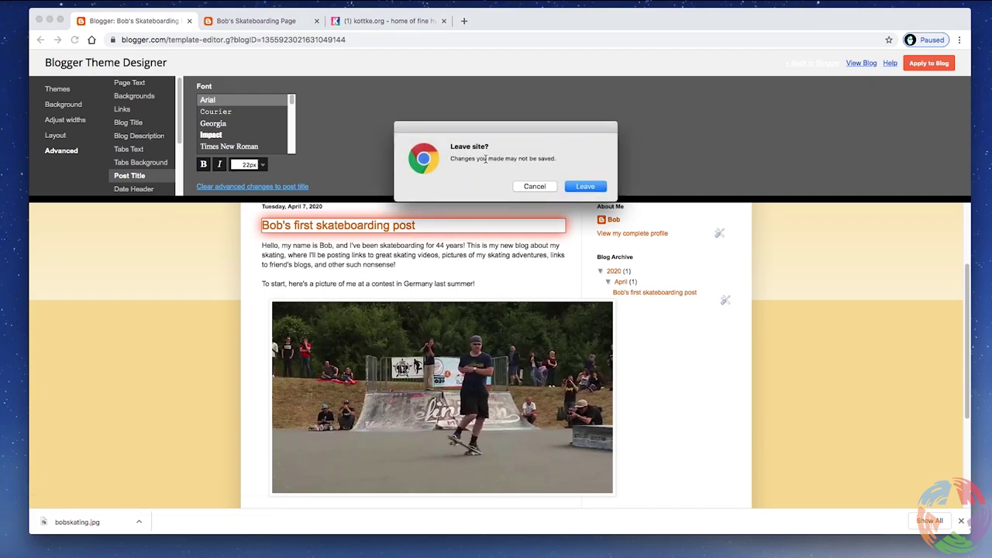
pyautogui.click(589, 187)
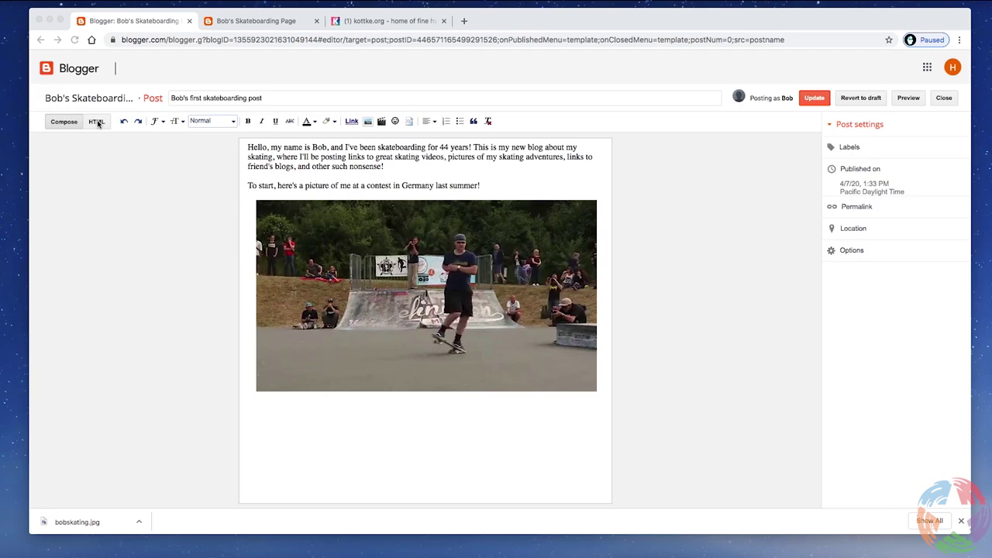
# - Switch the first post's editor to its raw HTML source view
pyautogui.click(97, 123)
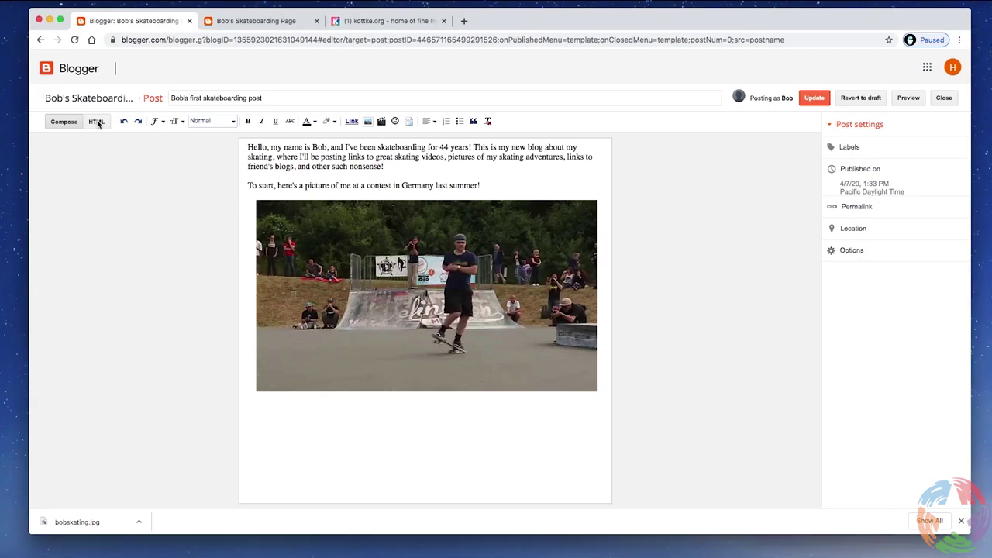
pyautogui.click(96, 123)
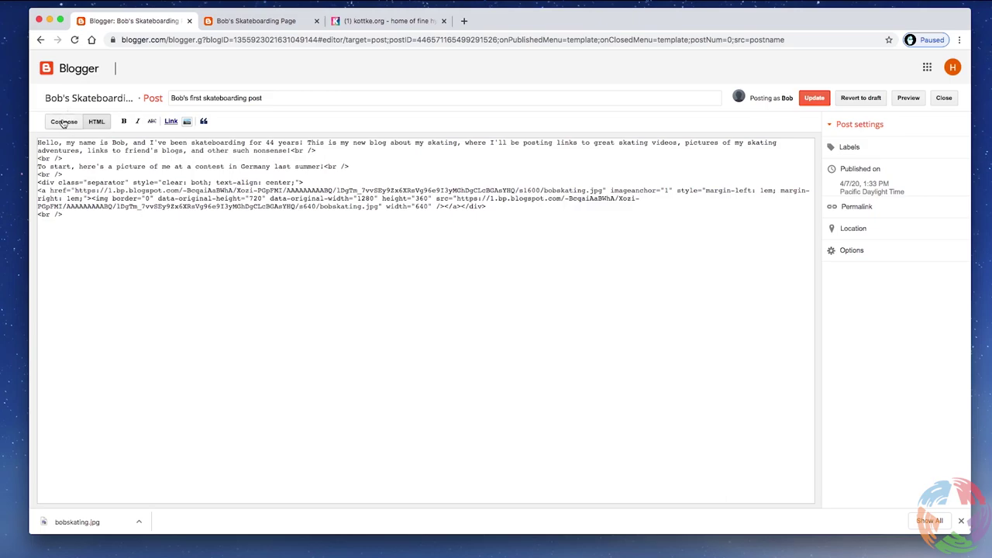
# - Switch the post editor back to Compose view with the formatted paragraphs and photo
pyautogui.click(63, 121)
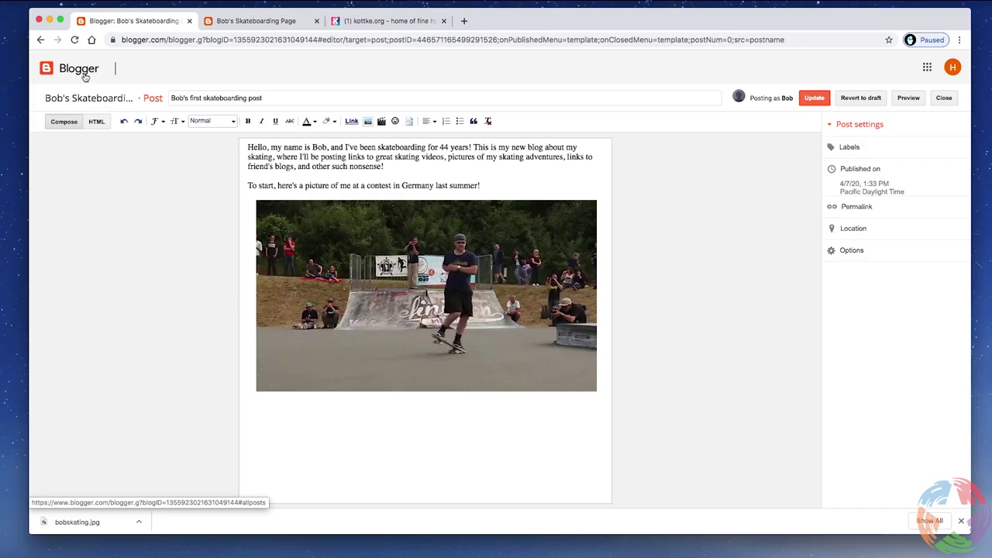
# - Confirm leaving for the posts list, then open the live blog with View blog
pyautogui.click(591, 223)
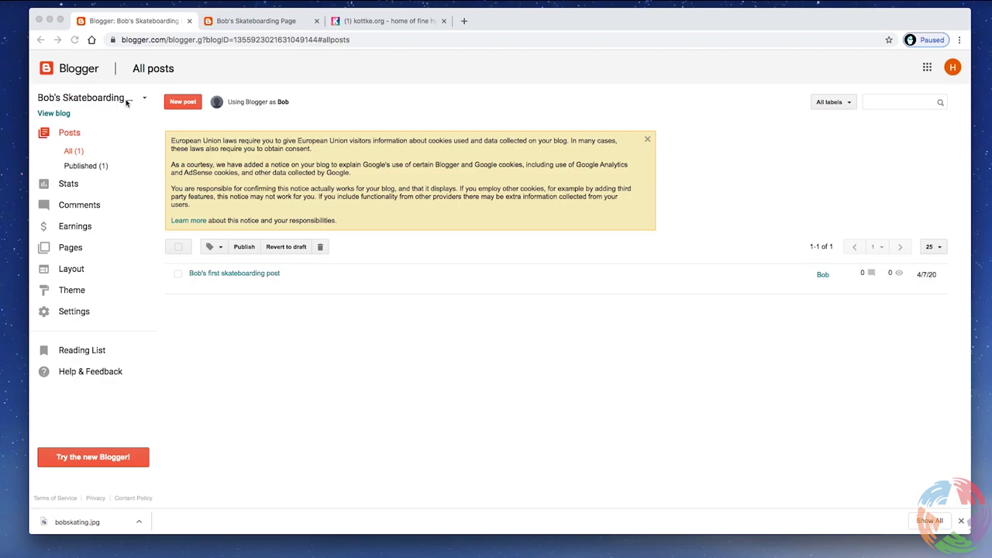
pyautogui.click(51, 114)
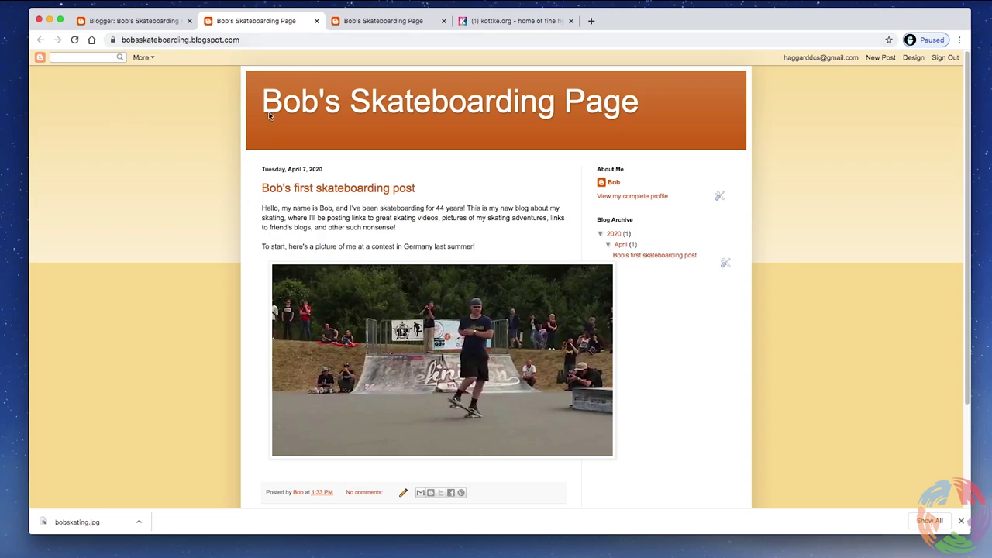
pyautogui.click(231, 39)
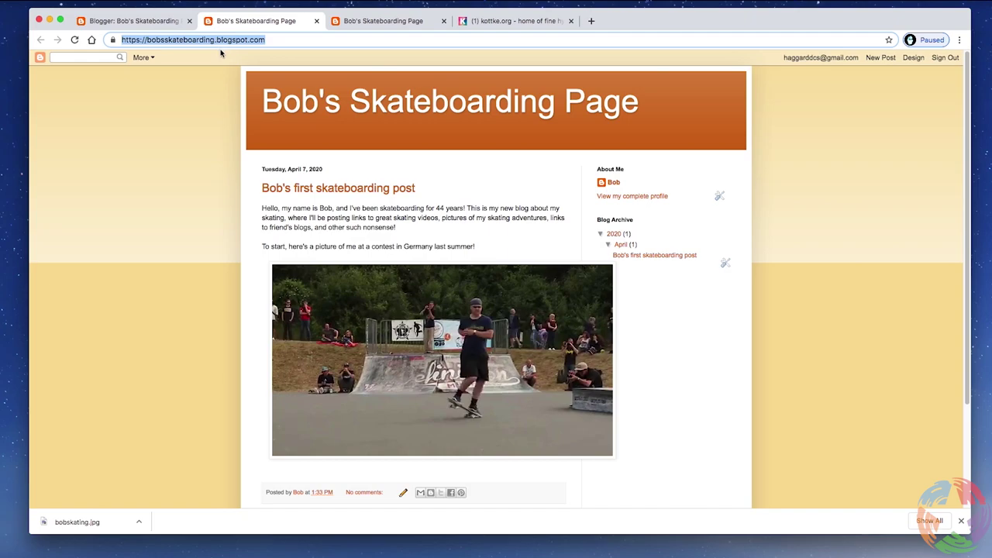
pyautogui.click(220, 53)
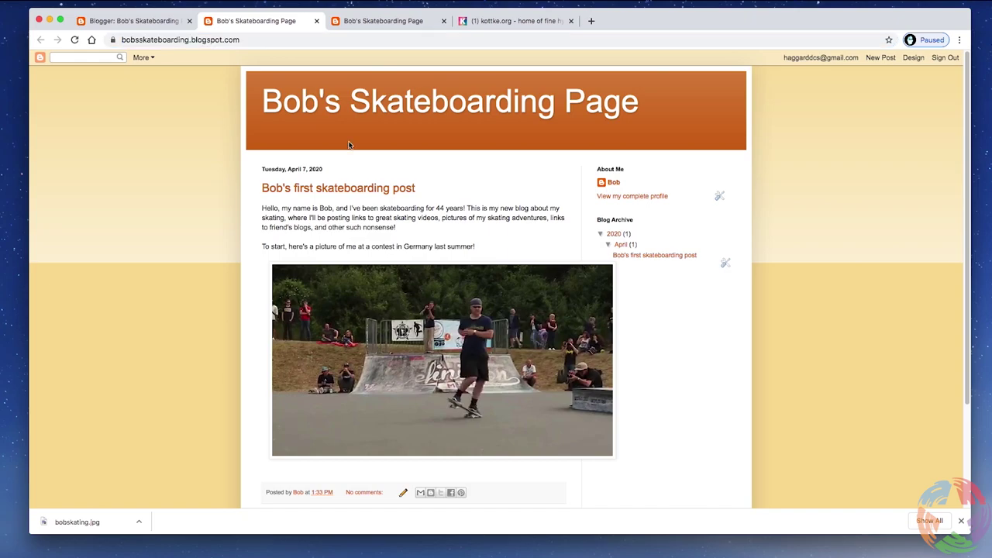
pyautogui.click(282, 193)
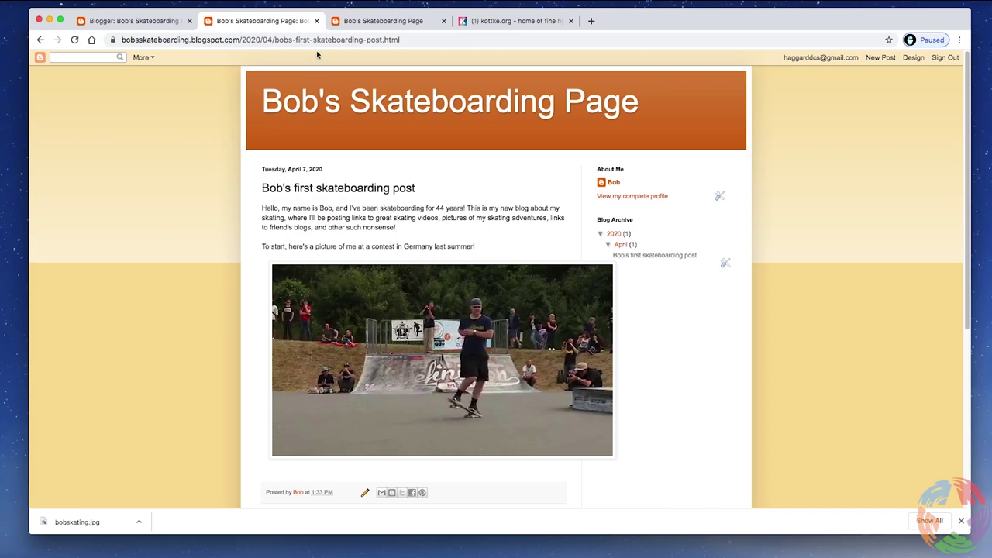
# - Select the first post's permalink URL in the address bar
pyautogui.click(179, 39)
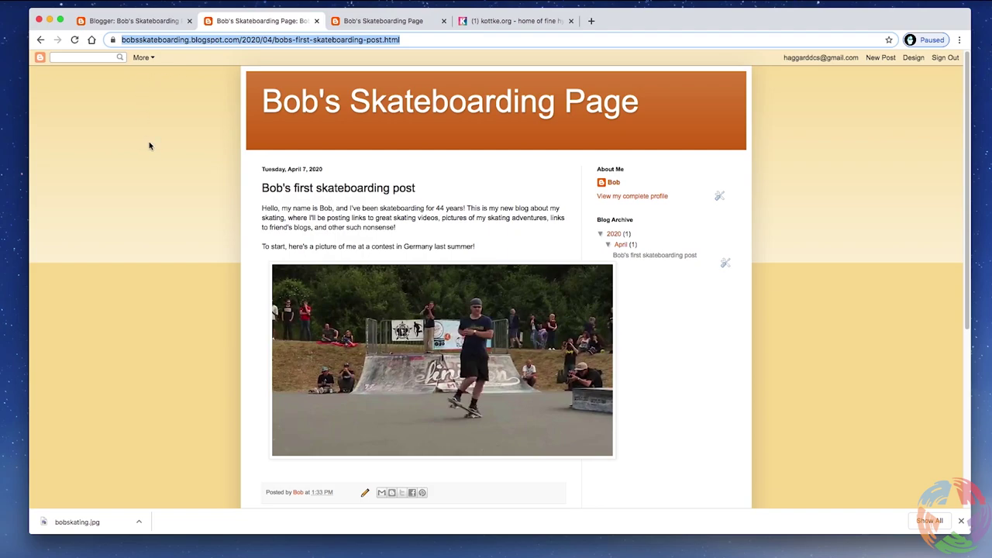
# - Return to the blog home page via its title, then go to the Design settings
pyautogui.click(298, 109)
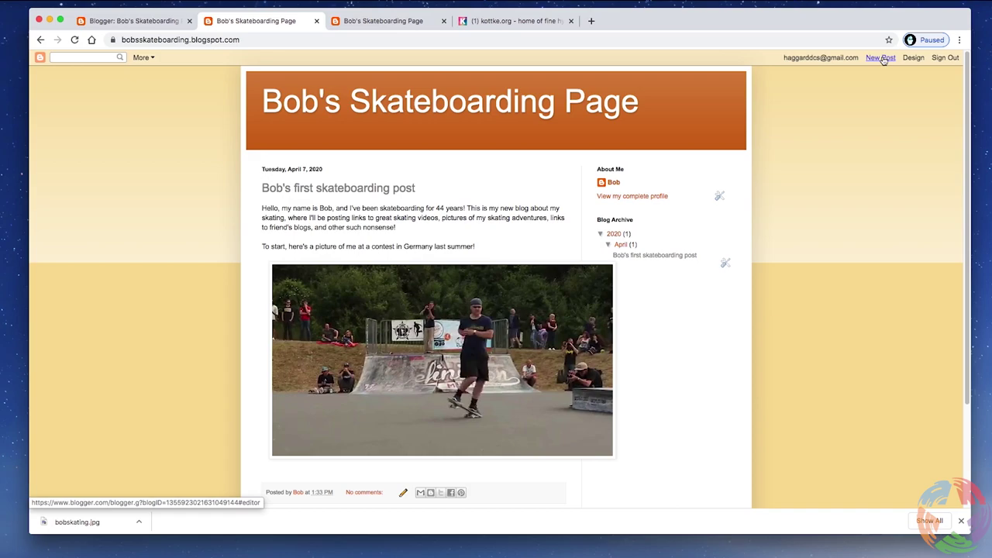
pyautogui.click(913, 57)
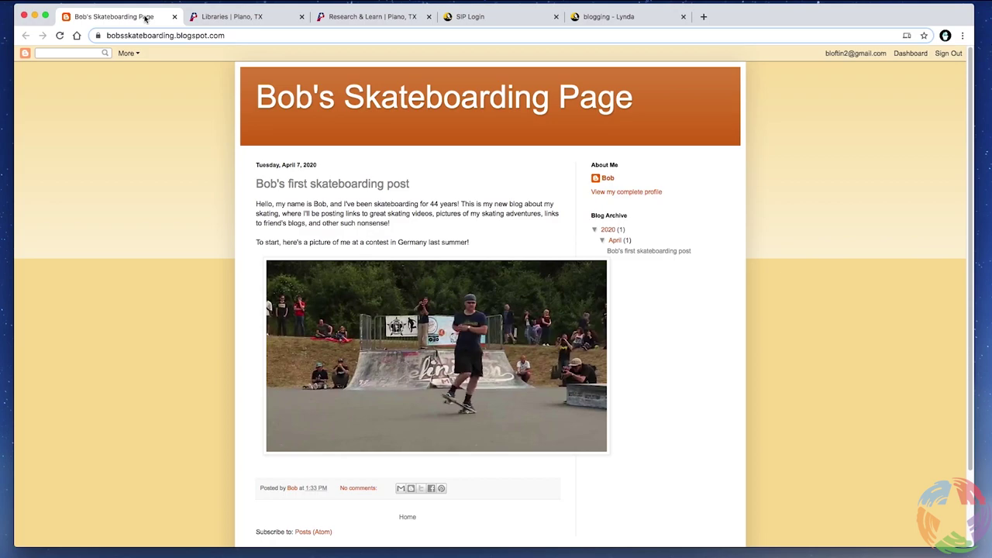
# - On the Plano library's Research & Learn page, scroll the H–N databases to Lynda.com
pyautogui.click(235, 17)
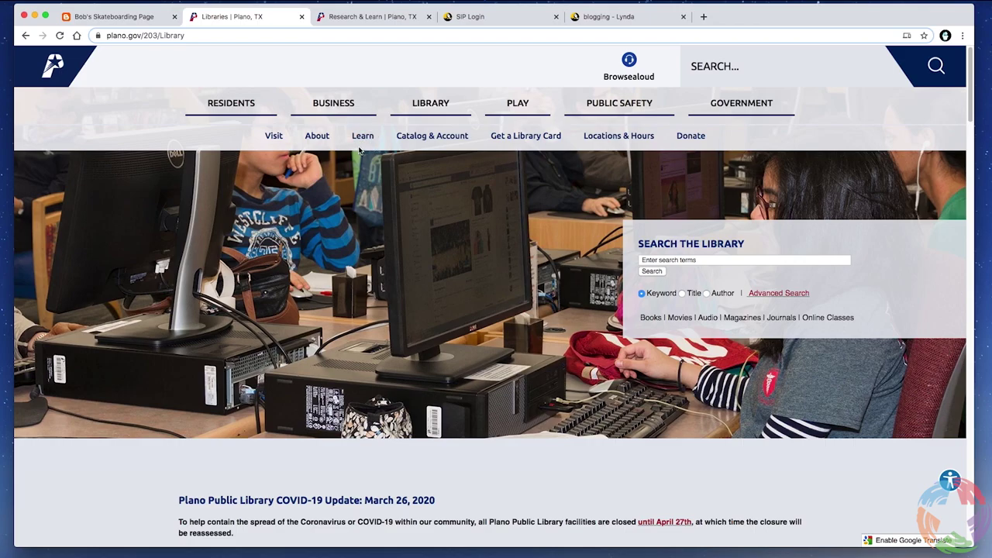
pyautogui.click(372, 16)
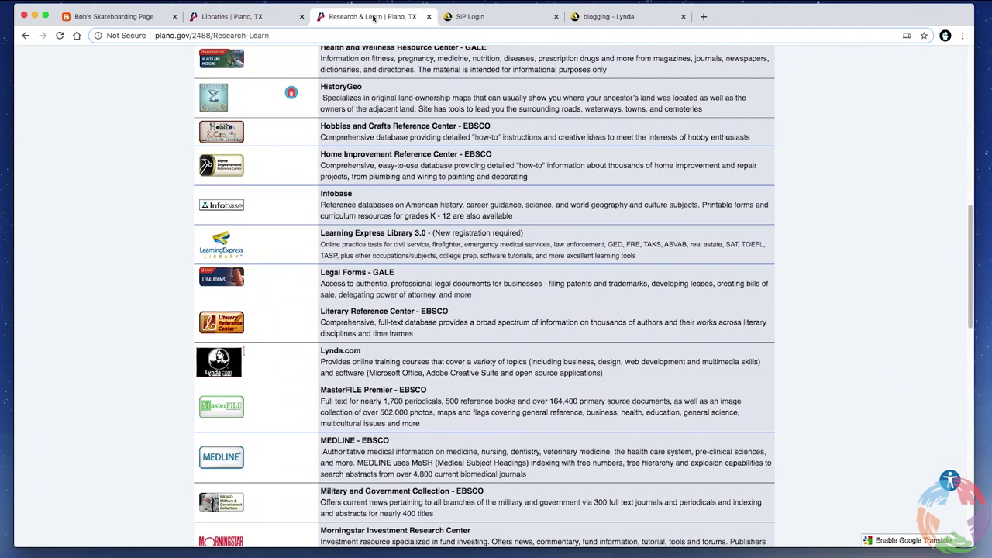
pyautogui.click(969, 56)
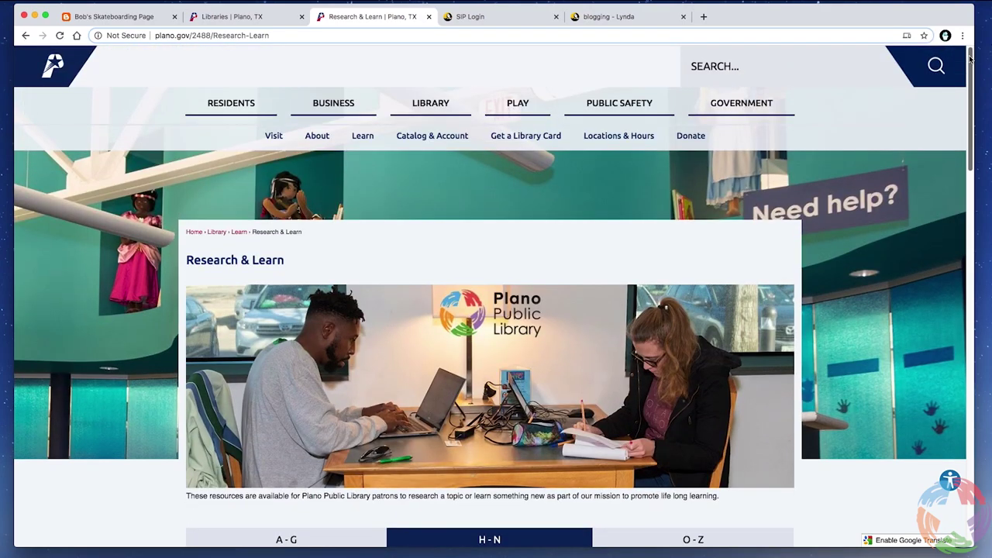
pyautogui.moveTo(970, 58); pyautogui.dragTo(980, 130)
pyautogui.scroll(-3, 729, 147)
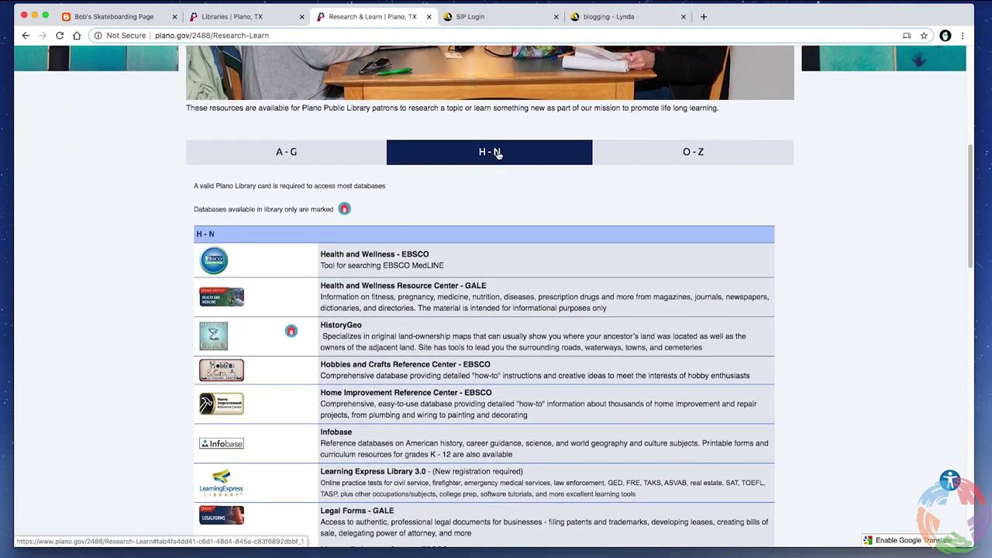
pyautogui.moveTo(972, 158); pyautogui.dragTo(969, 241)
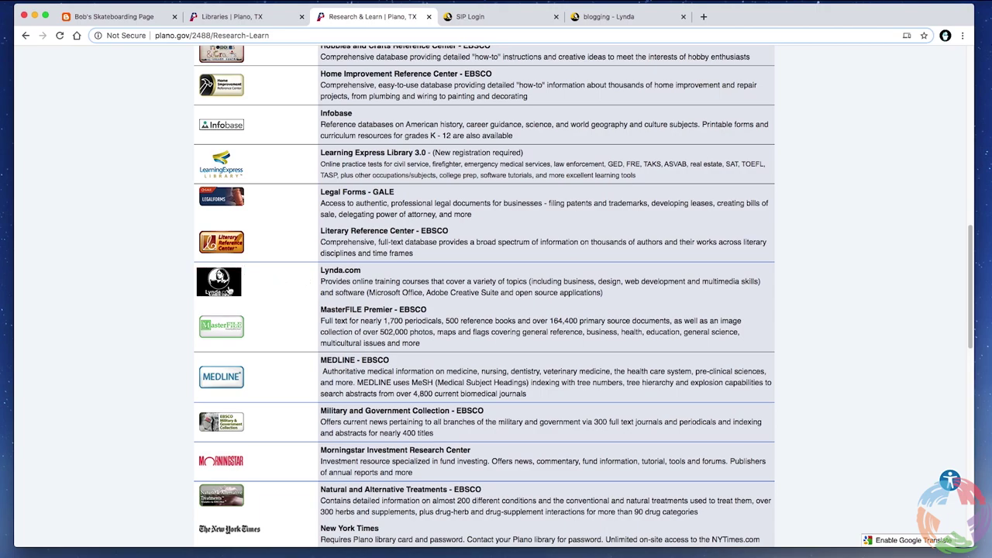
pyautogui.click(499, 23)
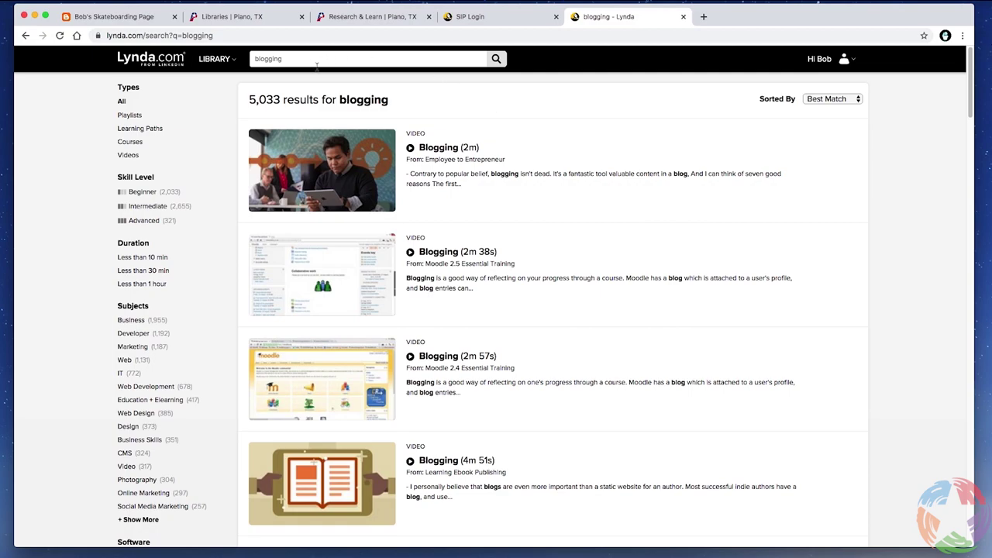
# - Close the LIBRARY category dropdown to reveal the 5,033 blogging search results
pyautogui.moveTo(228, 62)
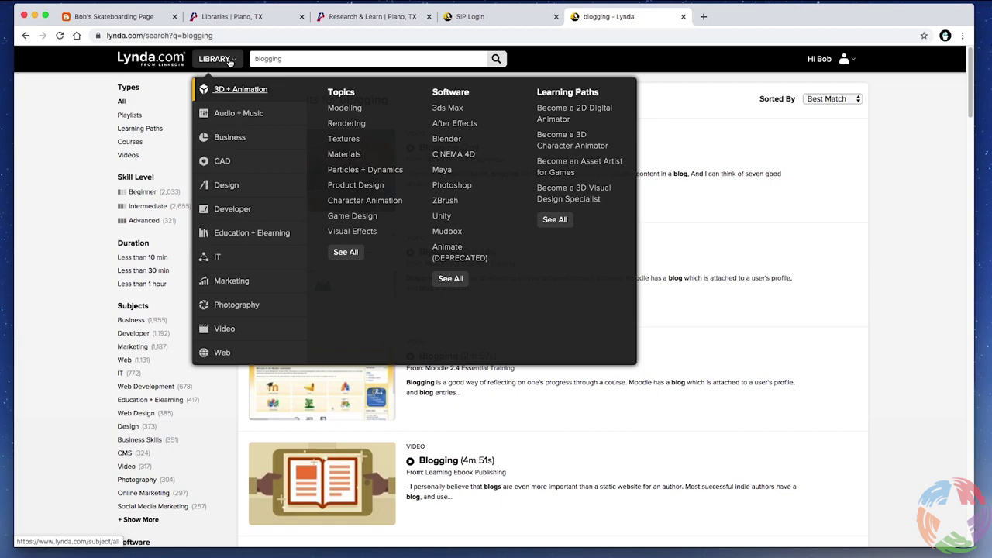
pyautogui.click(67, 129)
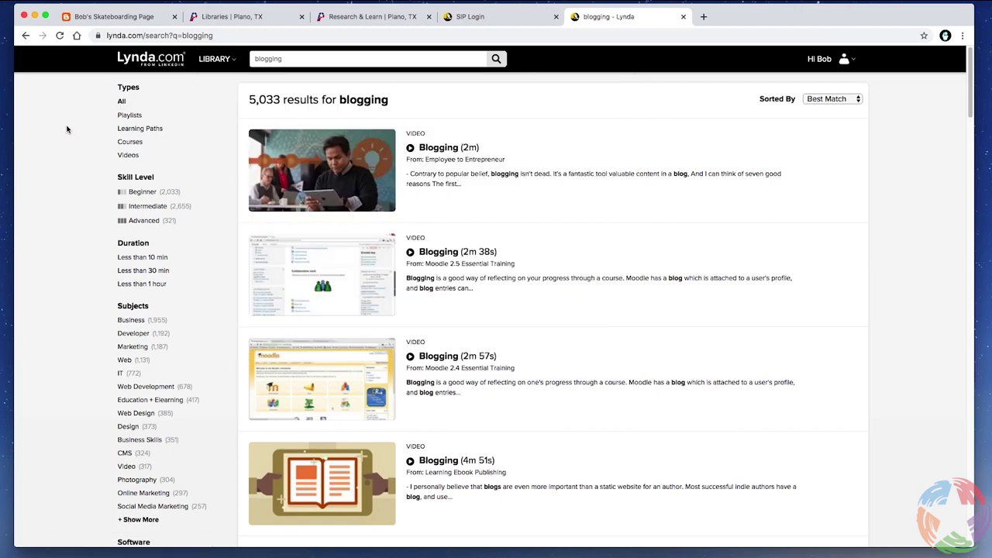